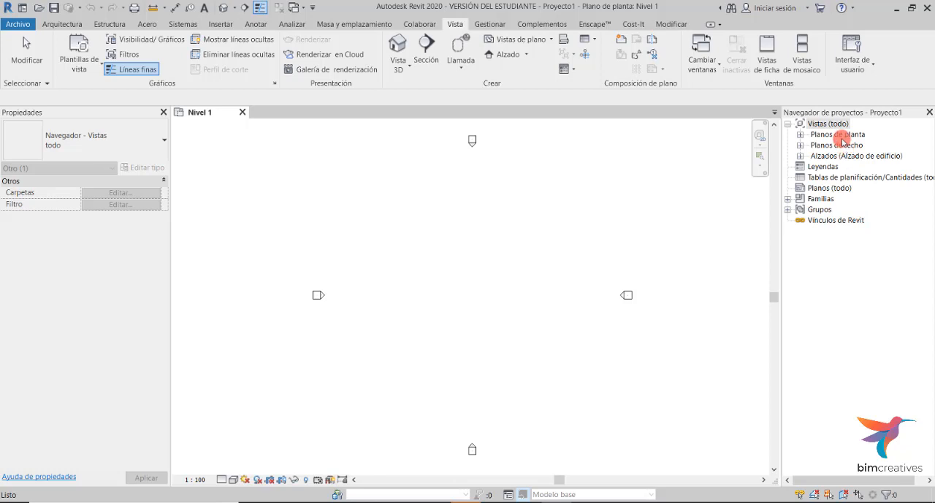
- Expand the floor plan and elevation categories in the Project Browser and open the Este elevation view
left_click(834, 126)
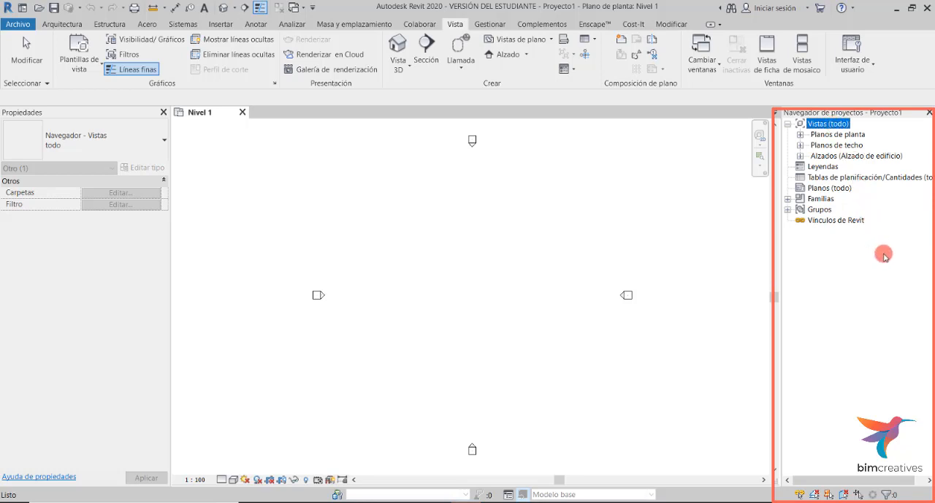
left_click(801, 134)
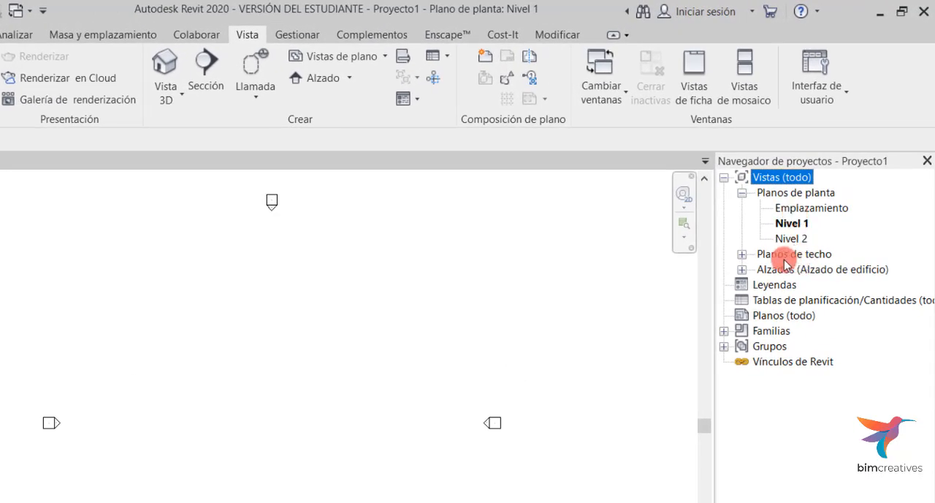
left_click(743, 269)
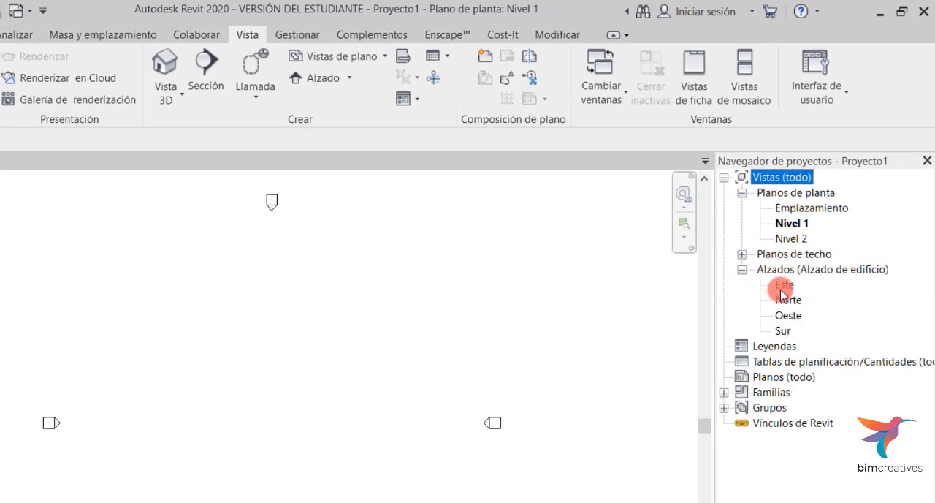
double_click(782, 286)
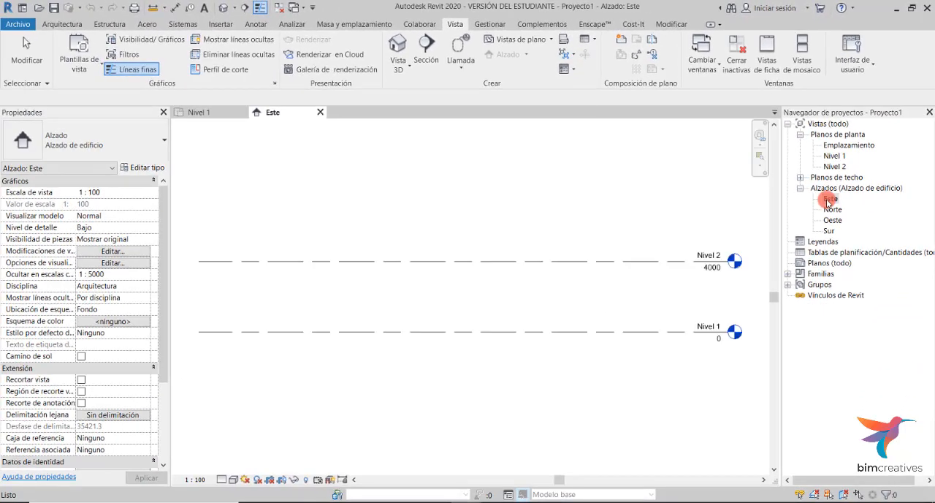
- Switch to the Nivel 1 floor plan and back to the Este elevation view
left_click(830, 155)
double_click(830, 156)
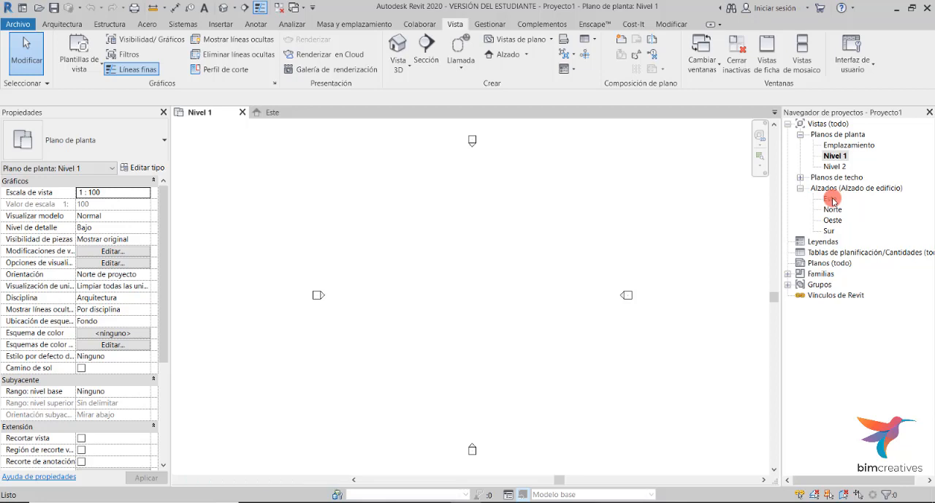
left_click(833, 199)
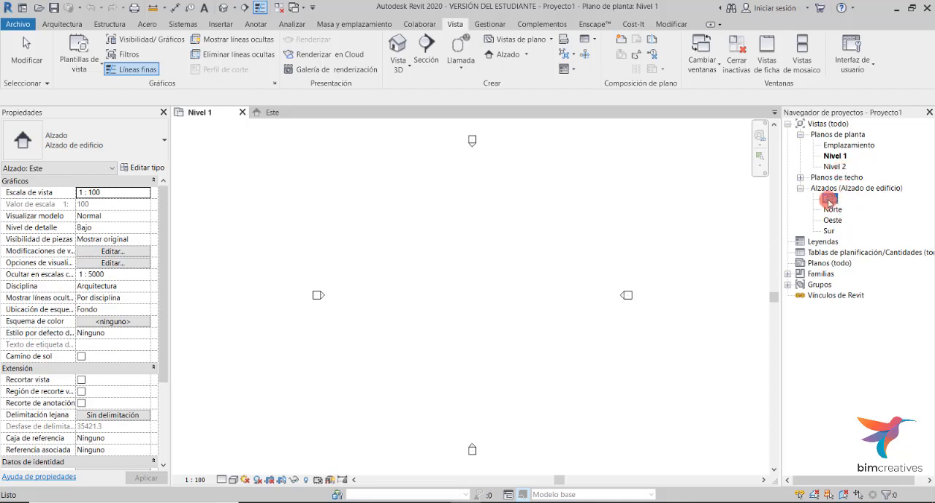
double_click(830, 200)
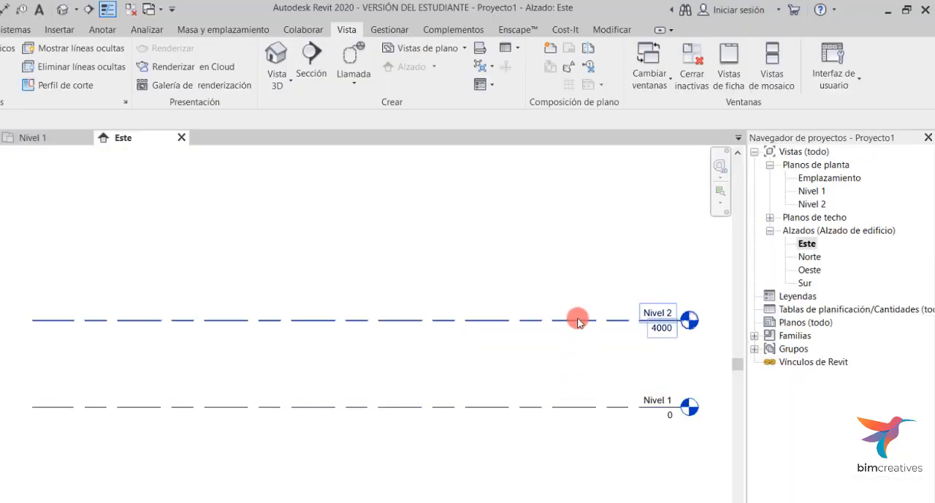
- Select the Nivel 2 level and open its height value for editing in the temporary dimension and level head
left_click(659, 333)
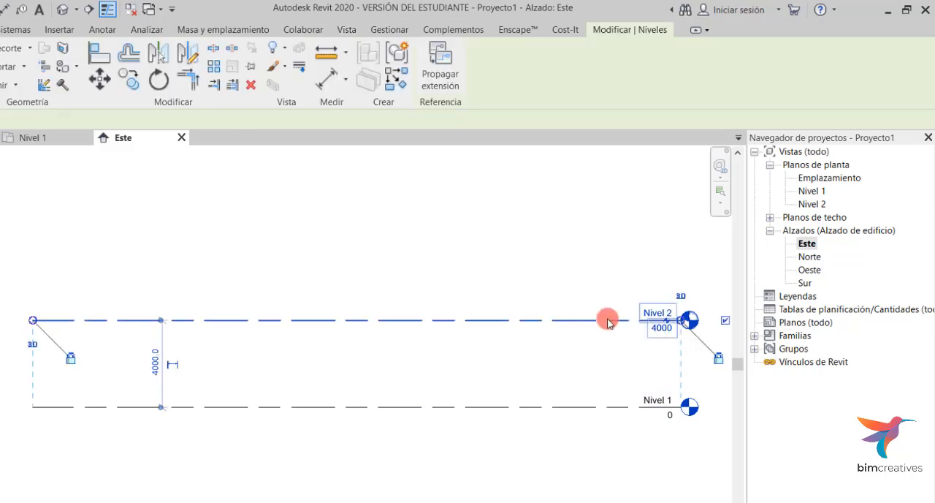
key("Escape")
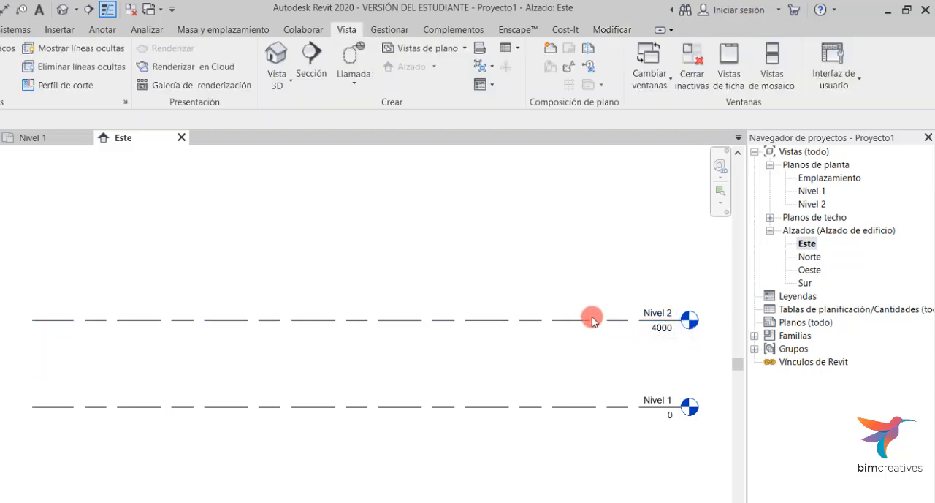
left_click(590, 320)
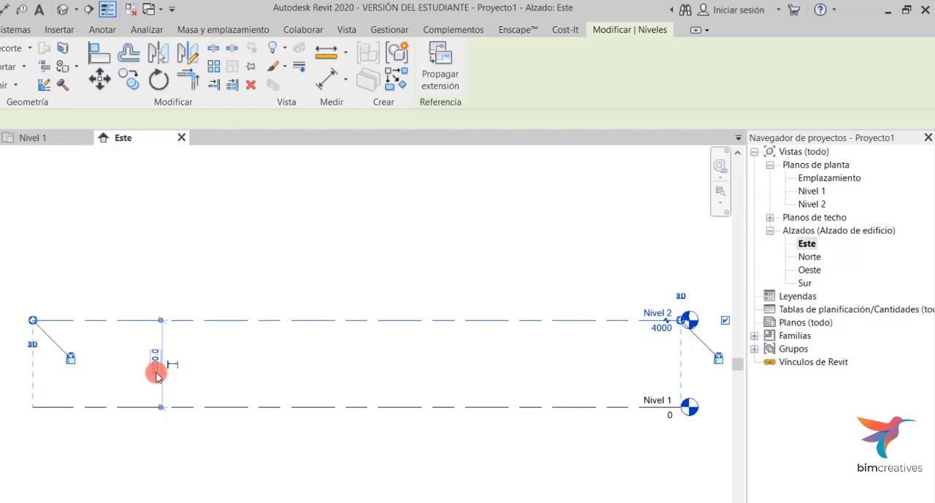
left_click(158, 372)
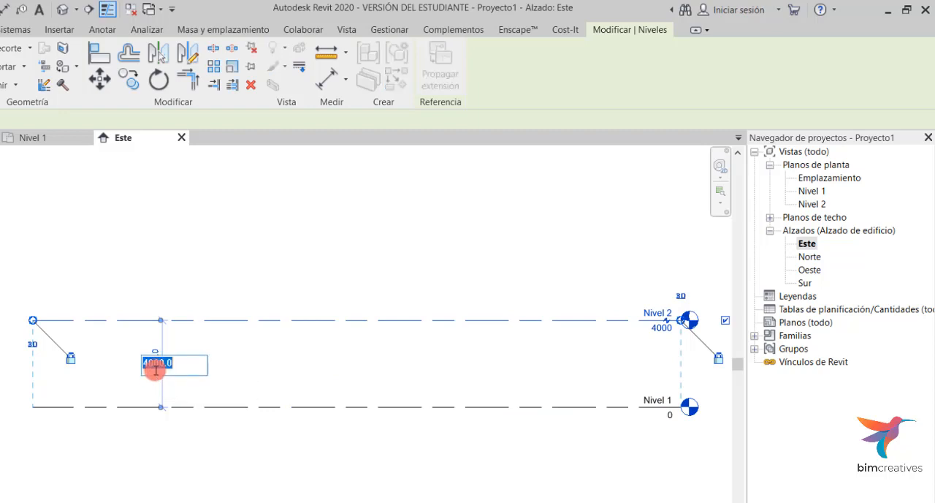
left_click(658, 328)
left_click(654, 327)
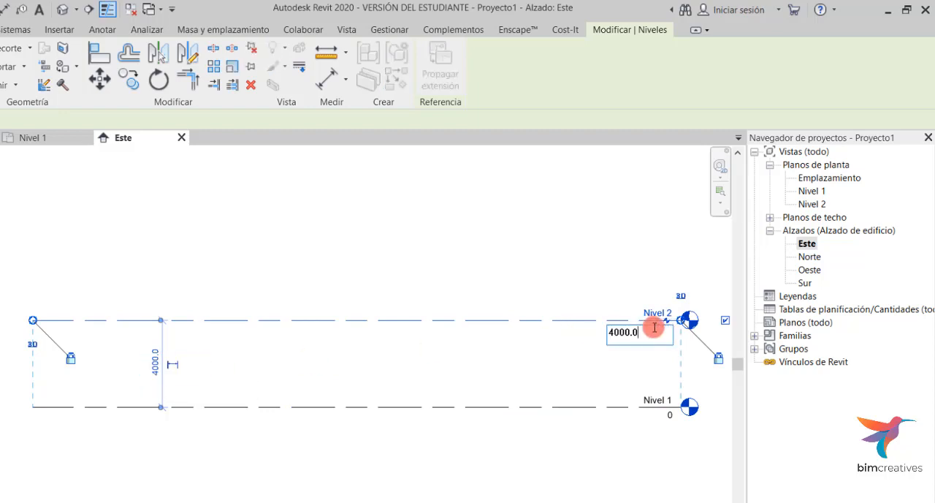
left_click(522, 365)
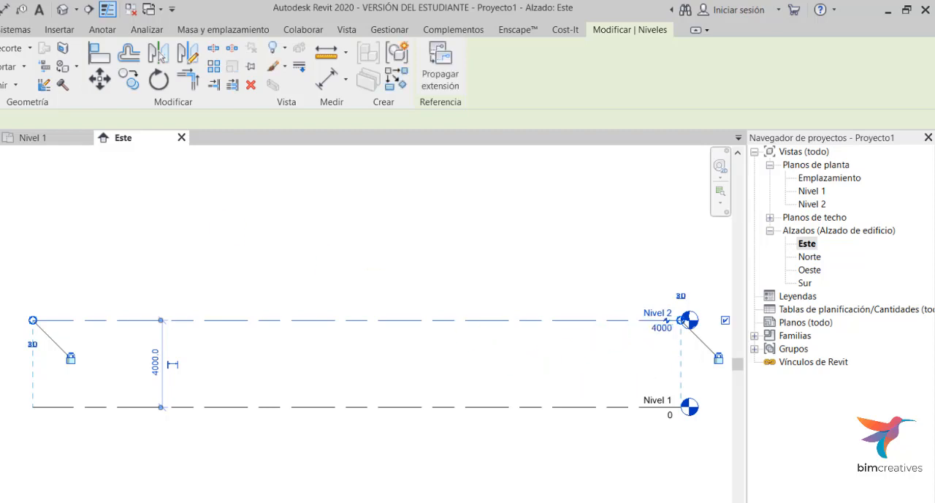
- Open the Nivel 2 Alzado property for editing, then deselect the level
left_click(107, 194)
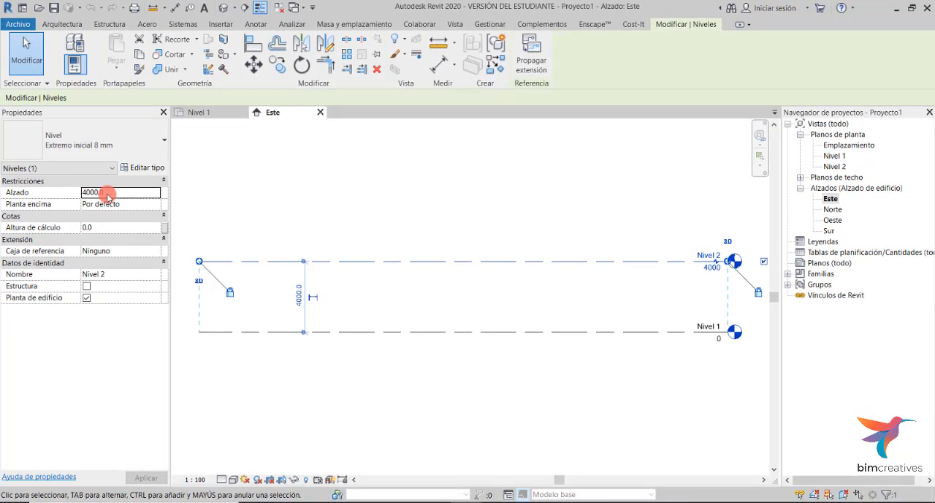
key("Return")
left_click(74, 184)
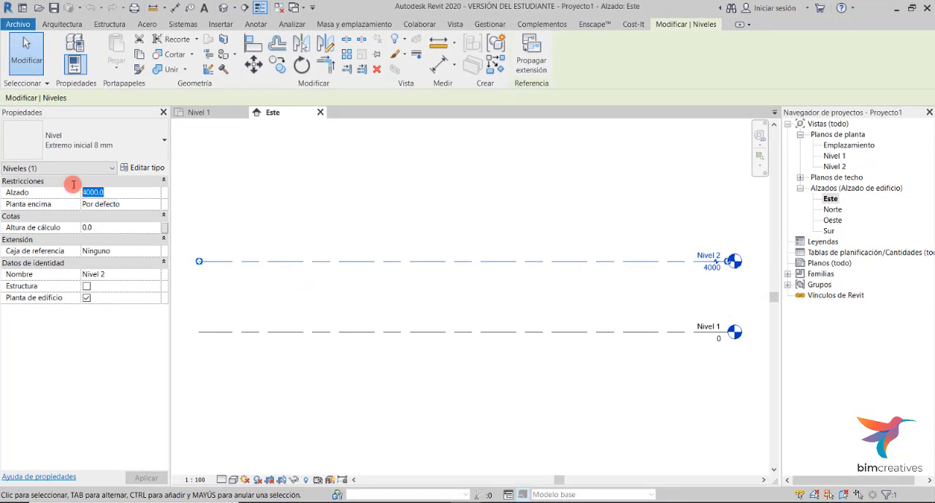
left_click(508, 386)
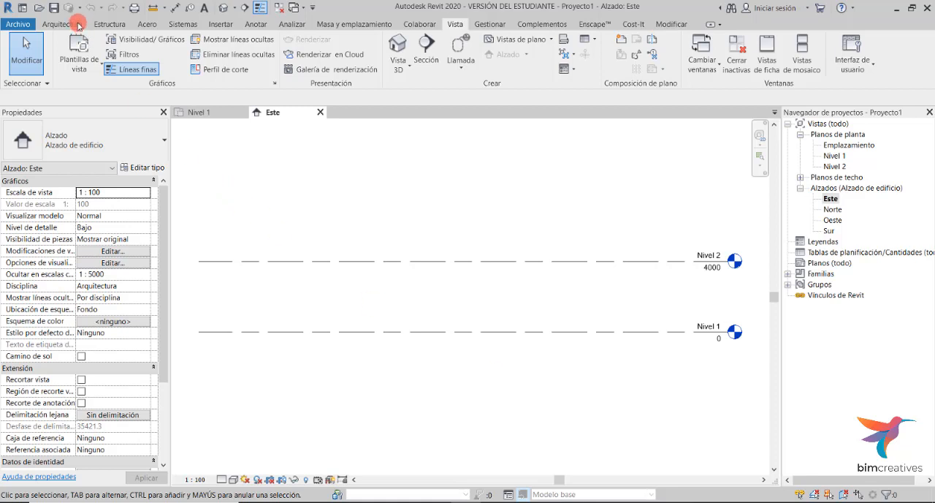
- Open the sample project rac_basic_sample_project from the Revit sample files
left_click(20, 28)
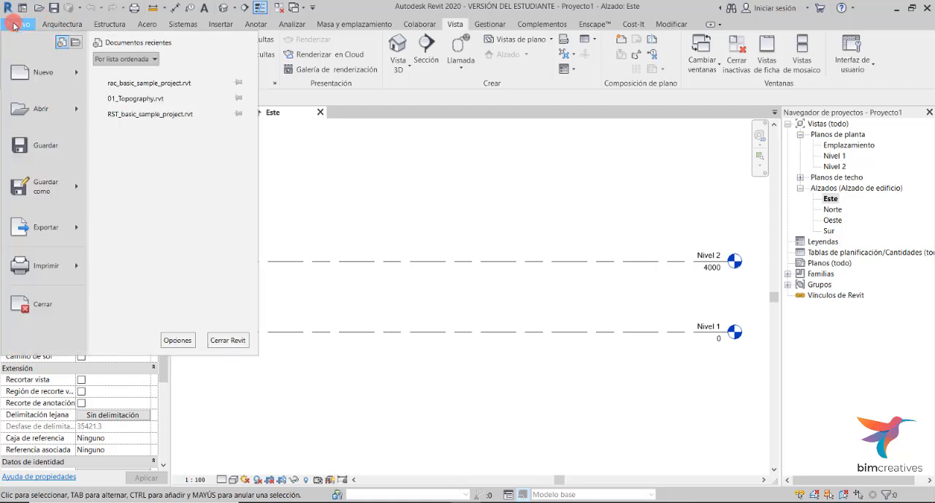
mouse_move(76, 115)
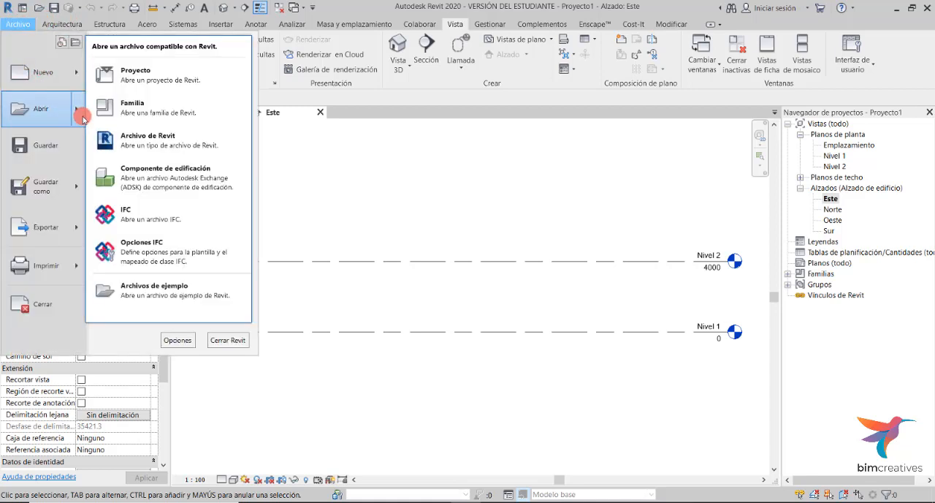
left_click(174, 296)
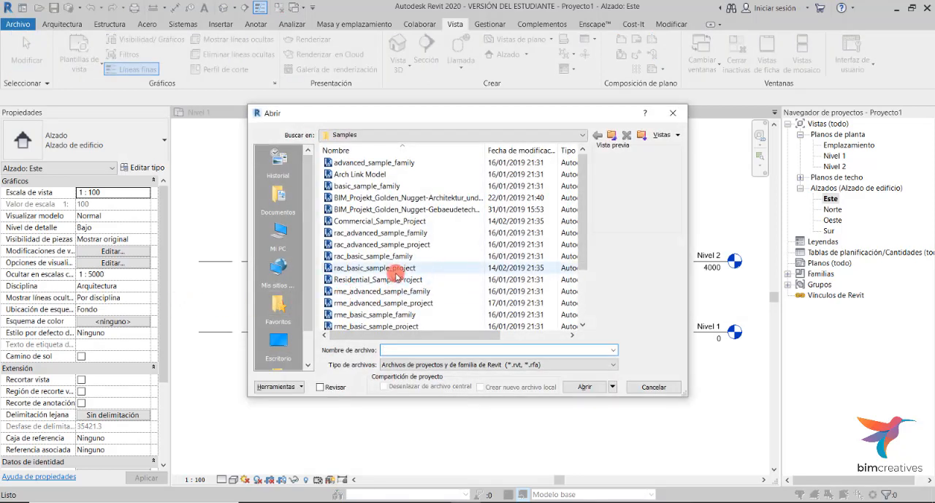
scroll(393, 271, "down", 1)
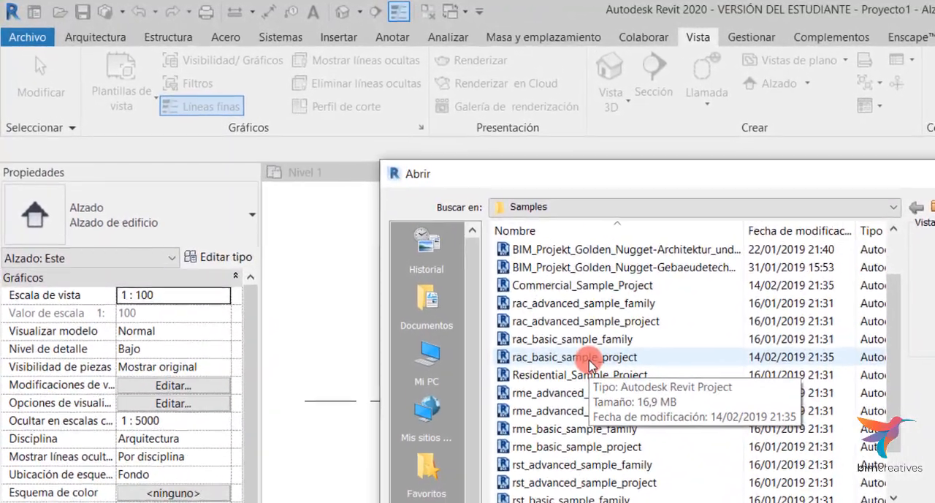
left_click(588, 360)
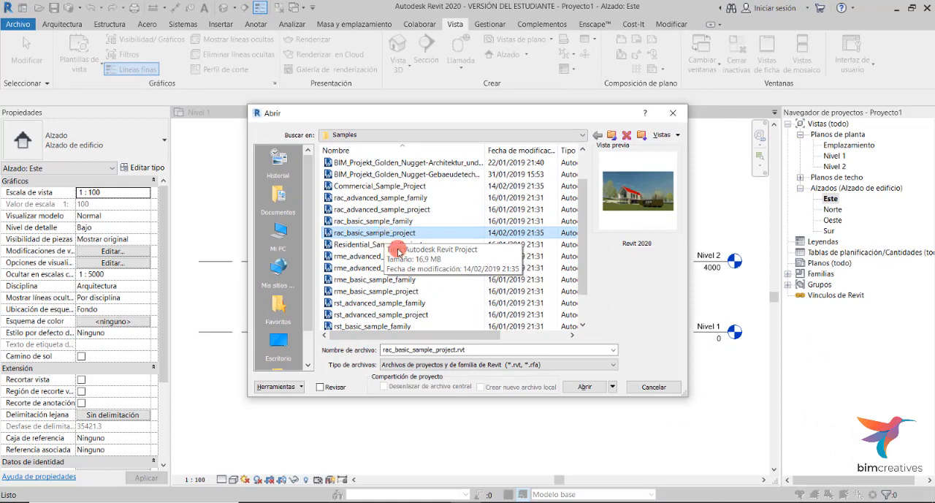
left_click(585, 387)
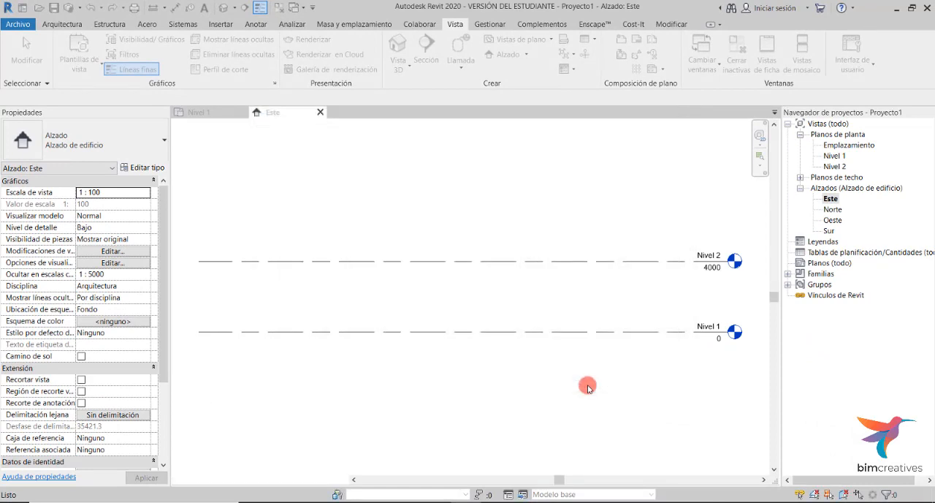
- Expand the sample project's views and open the Level 1 floor plan
left_click(816, 124)
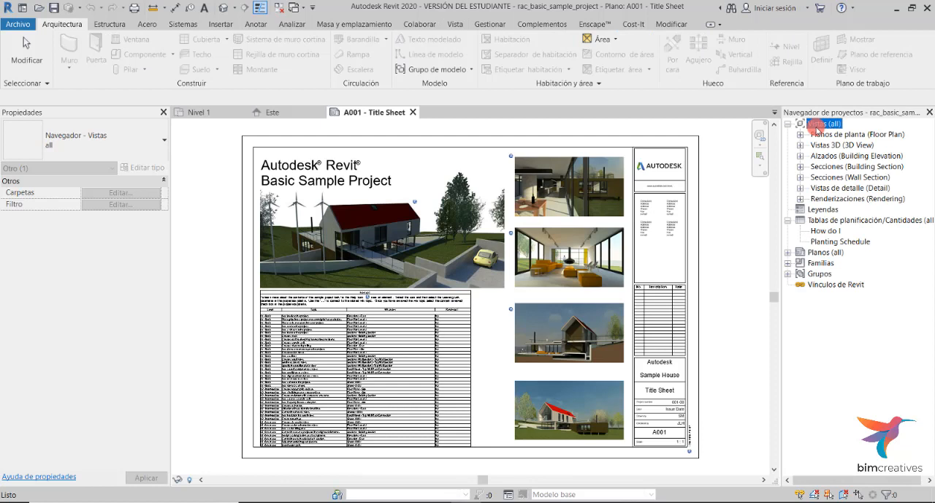
left_click(801, 135)
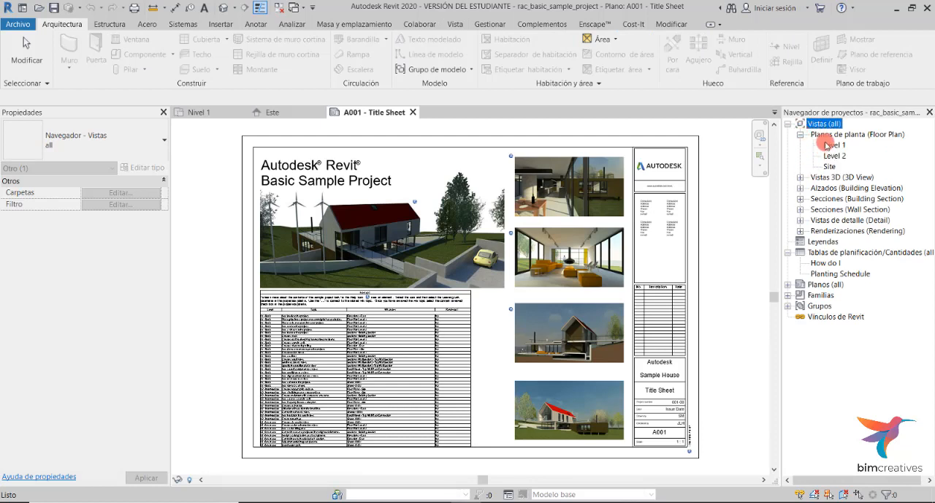
left_click(831, 149)
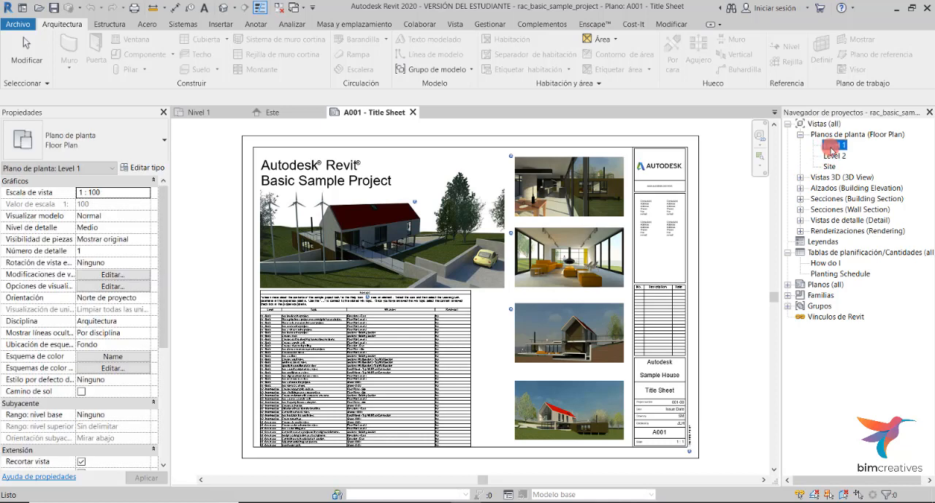
double_click(832, 149)
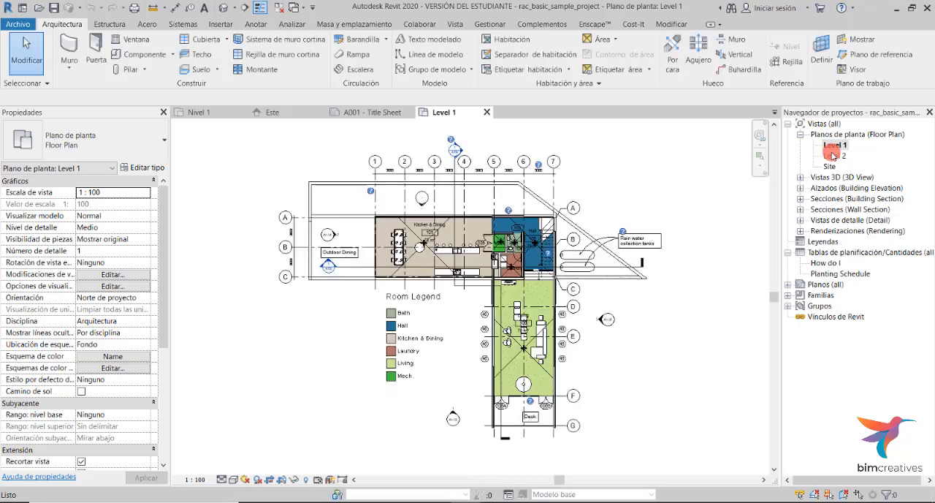
- Open the From Yard 3D view and the East building elevation of the sample project
left_click(800, 177)
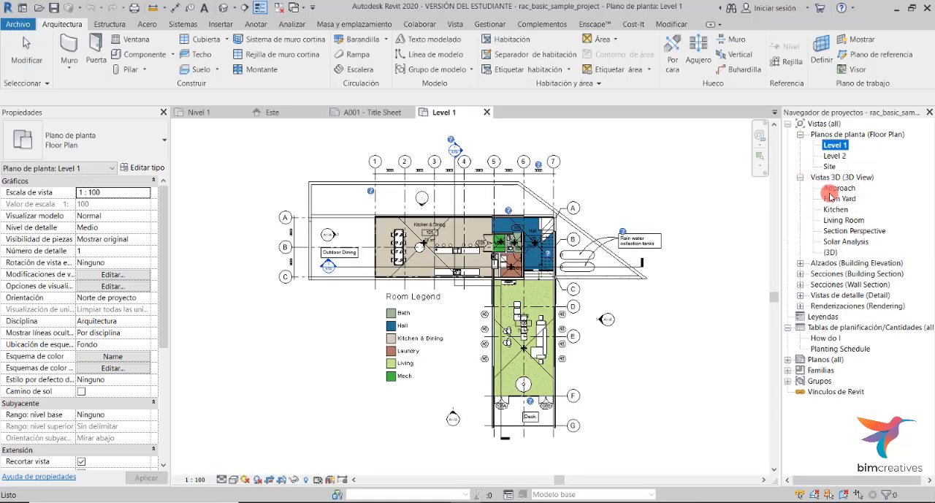
double_click(831, 196)
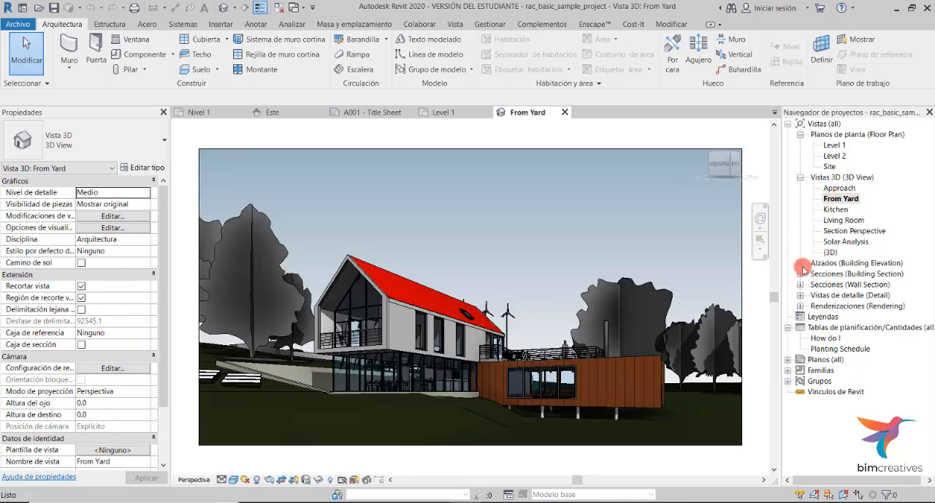
left_click(801, 263)
double_click(830, 274)
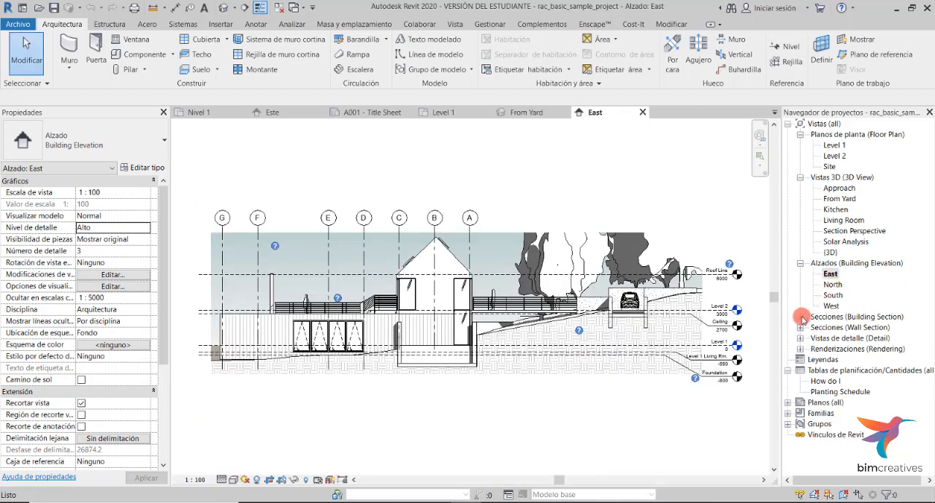
- Open the Building Section view and expand the detail and rendering view categories in the Project Browser
left_click(801, 316)
double_click(831, 329)
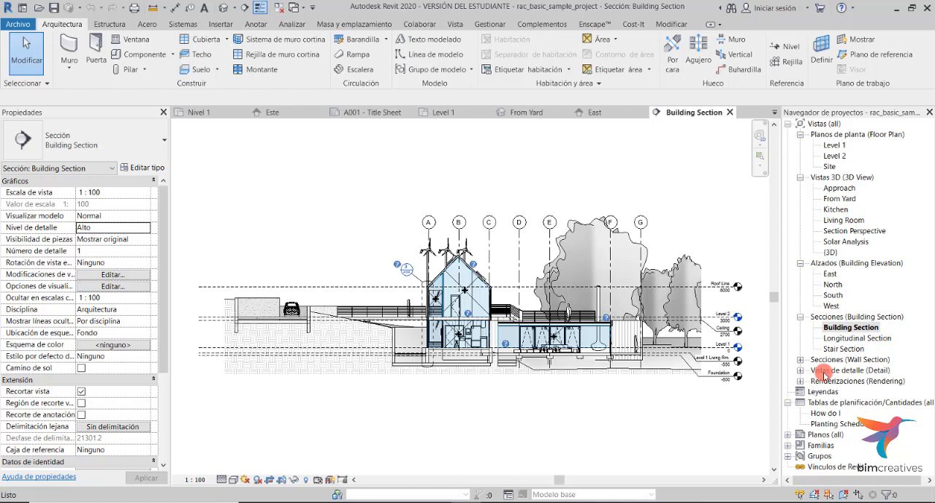
left_click(801, 370)
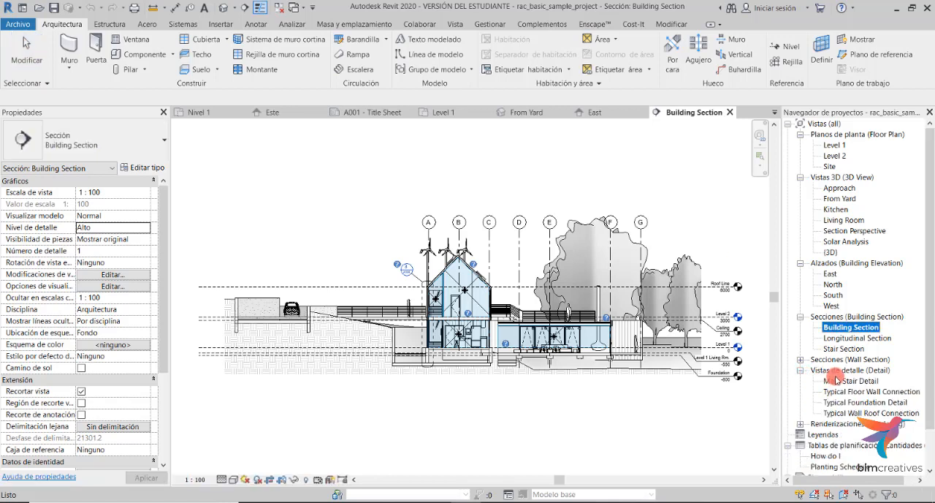
left_click(801, 423)
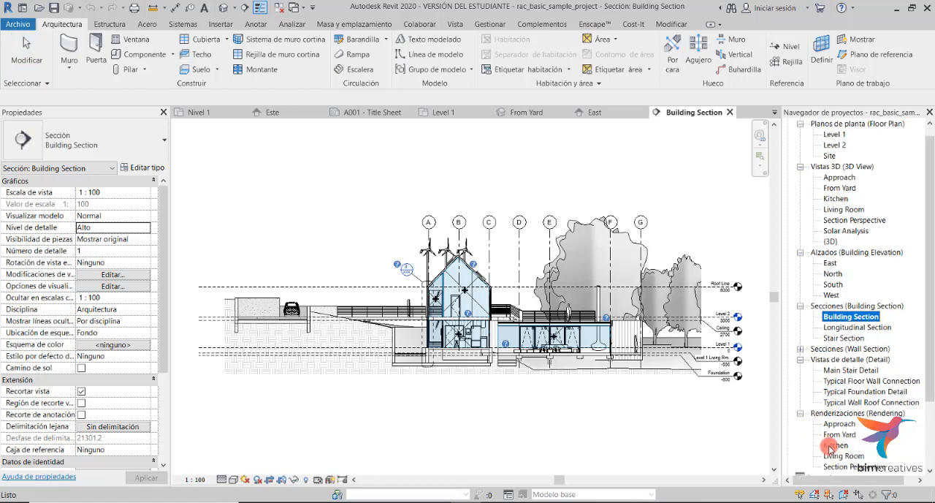
scroll(837, 362, "up", 1)
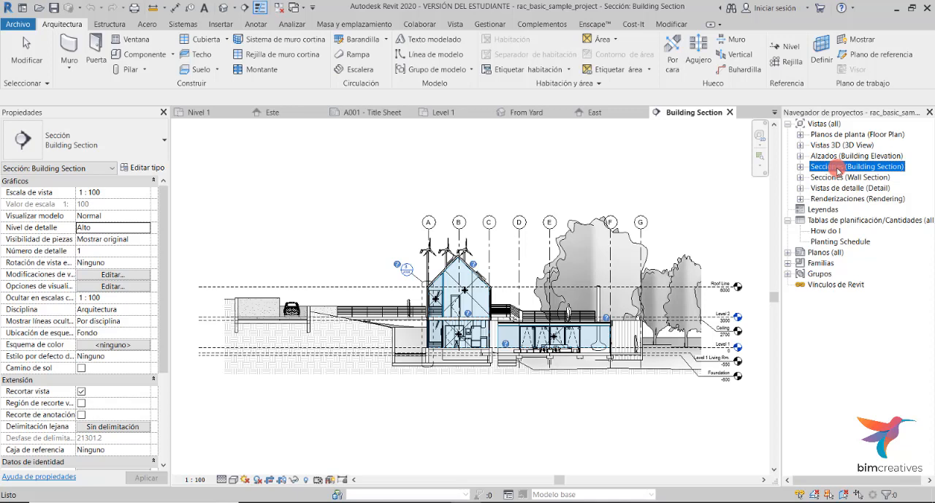
- Open the default 3D view of the sample project
left_click(454, 28)
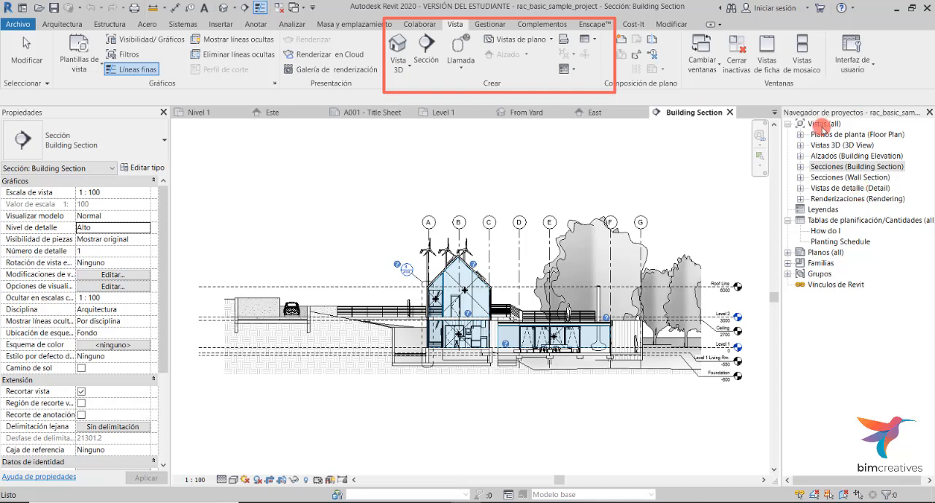
left_click(413, 71)
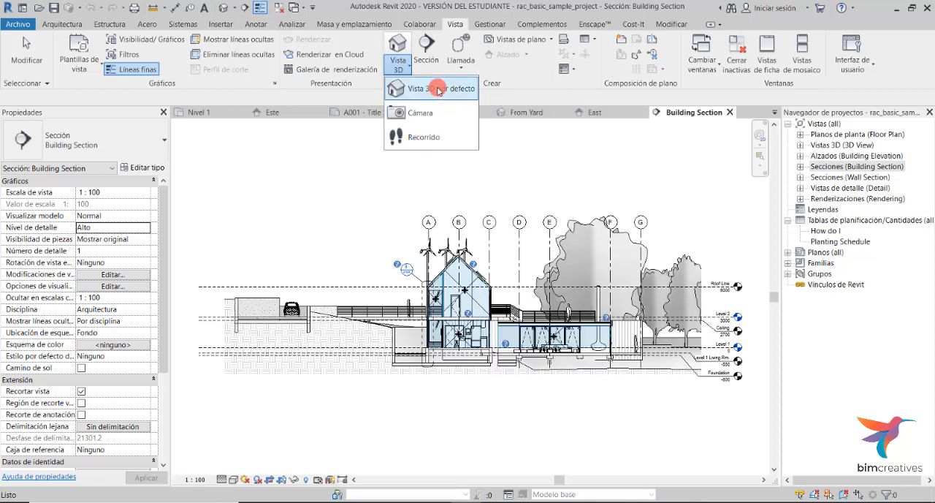
left_click(439, 90)
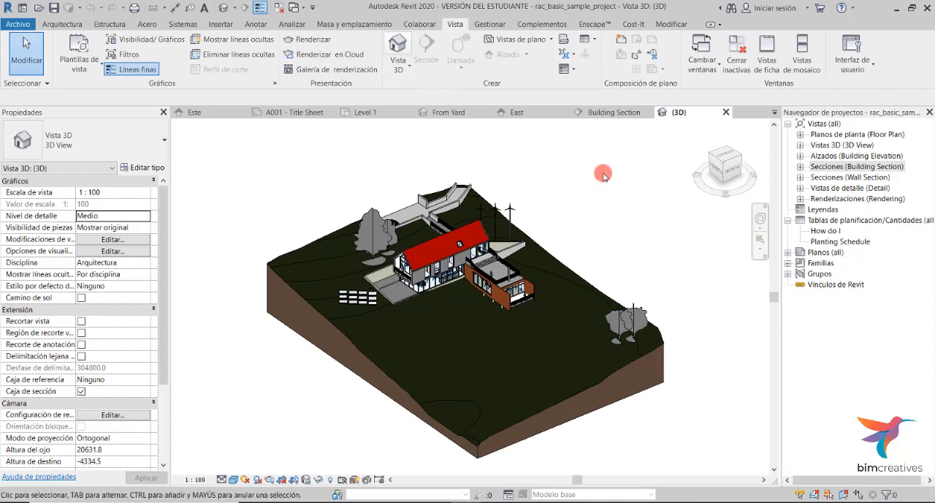
- Rename the default 3D view to vista 1 in the Project Browser
left_click(801, 147)
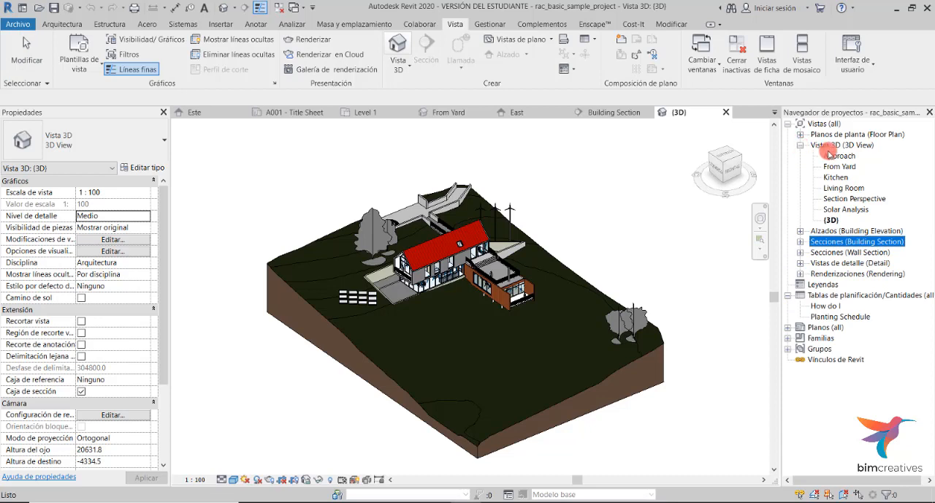
left_click(832, 220)
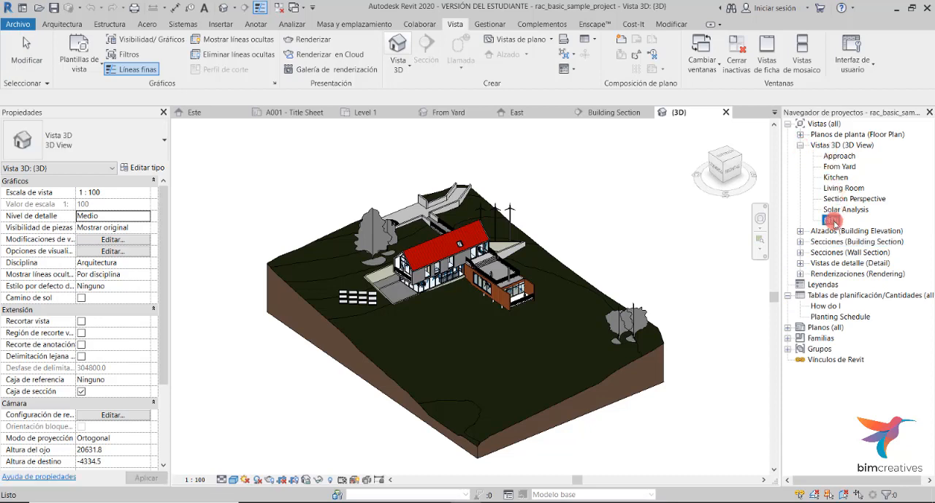
right_click(834, 223)
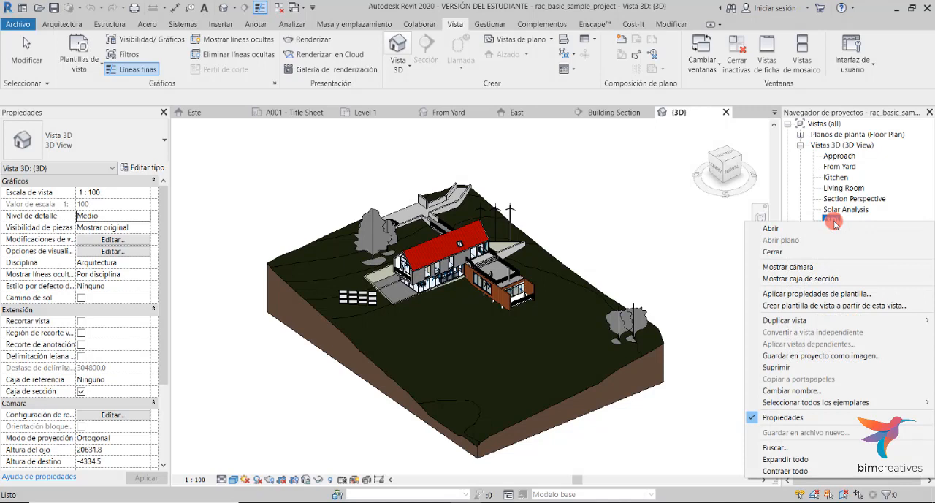
left_click(828, 389)
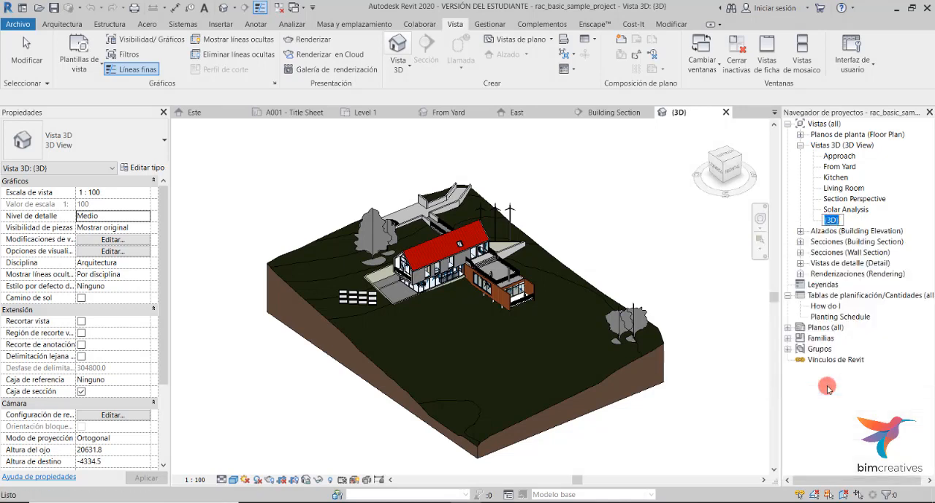
type("vista 1")
key("Return")
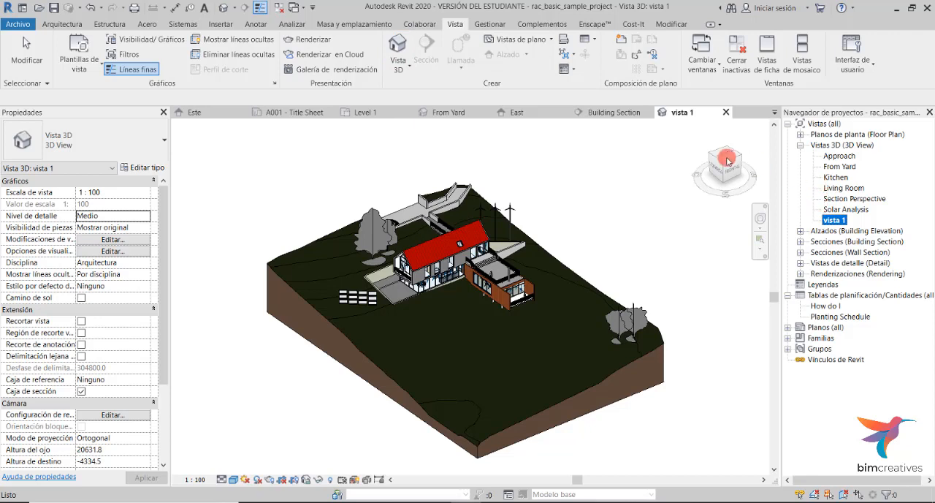
- From the Level 1 plan, place a camera aimed into the kitchen and dining area and widen its crop region on both sides
left_click(801, 134)
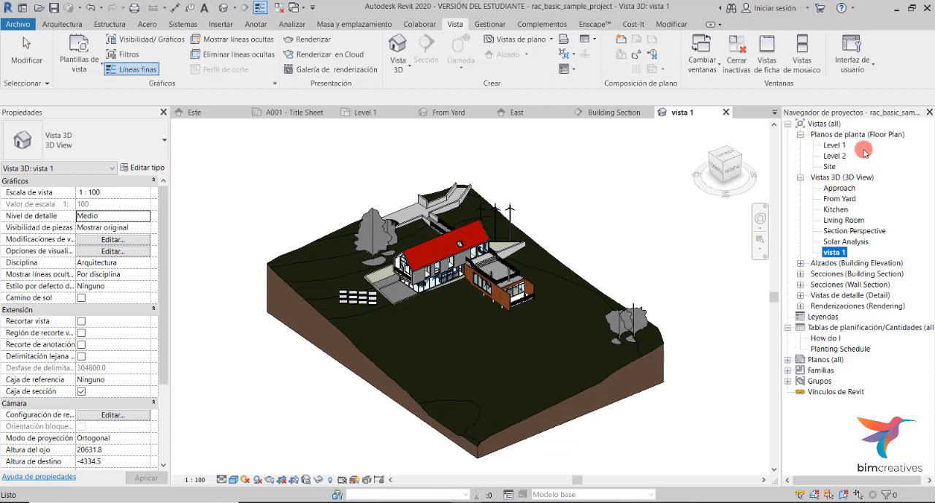
double_click(833, 146)
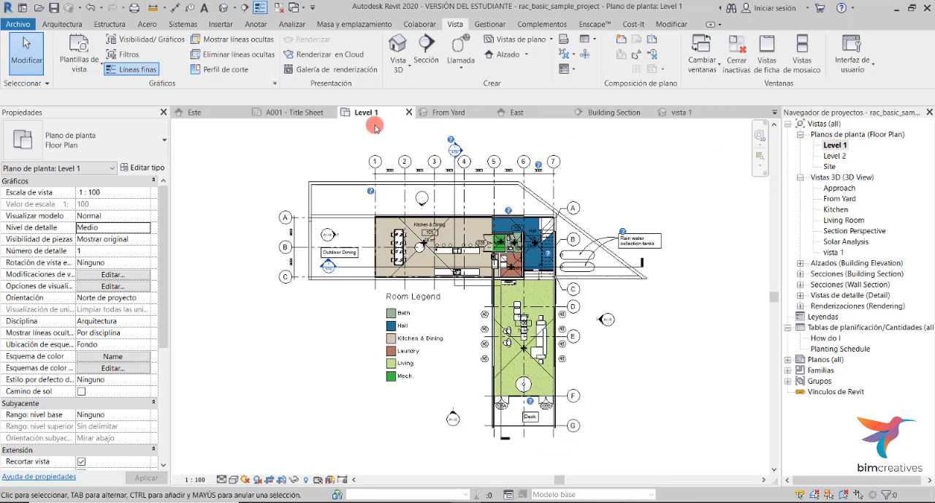
left_click(397, 73)
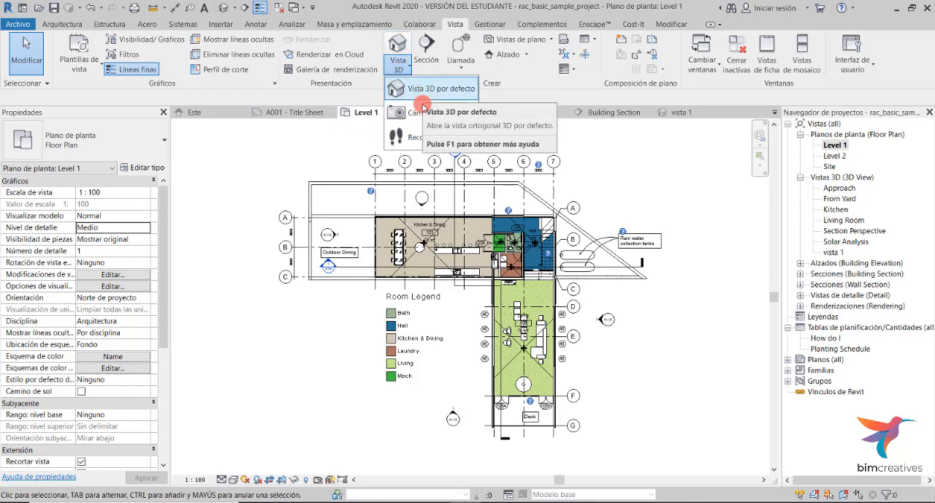
left_click(424, 113)
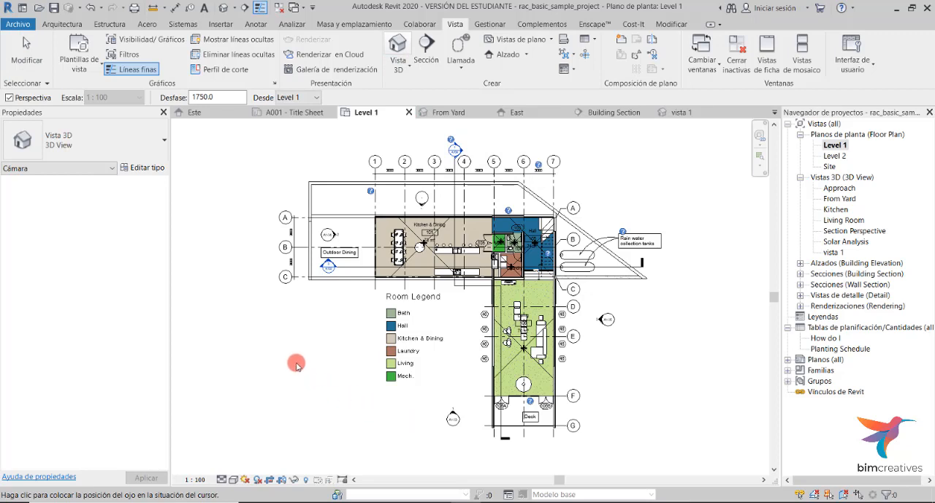
left_click(356, 322)
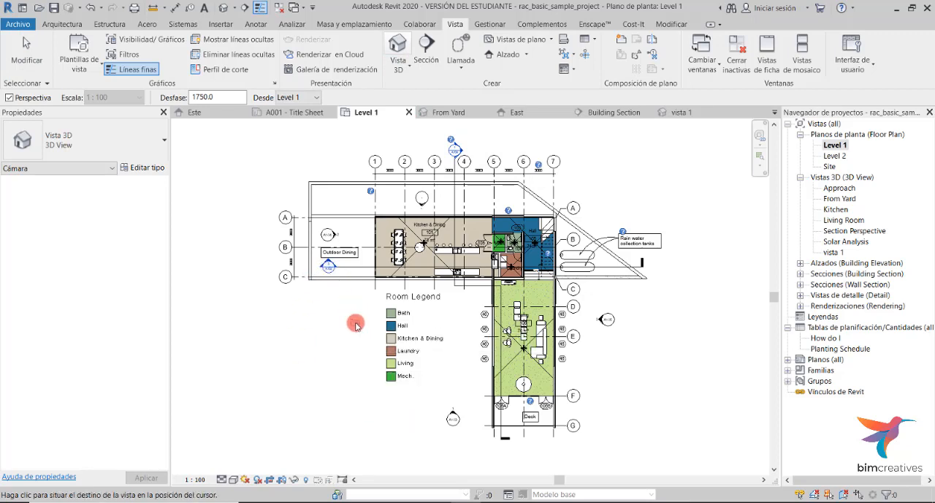
left_click(411, 231)
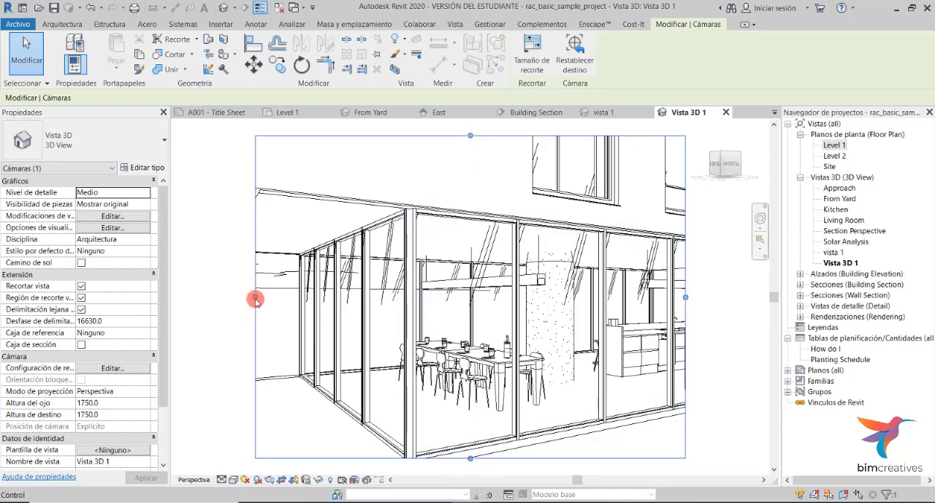
left_click_drag(255, 297, 187, 295)
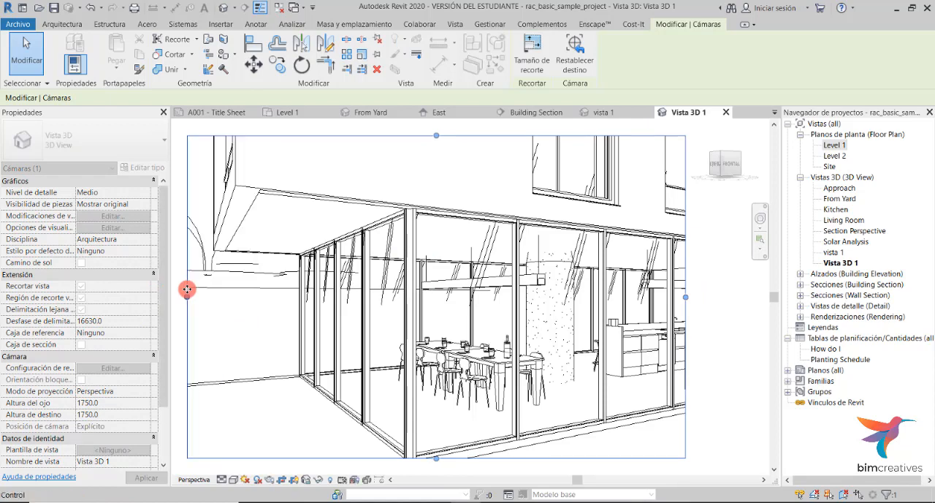
left_click_drag(687, 296, 733, 301)
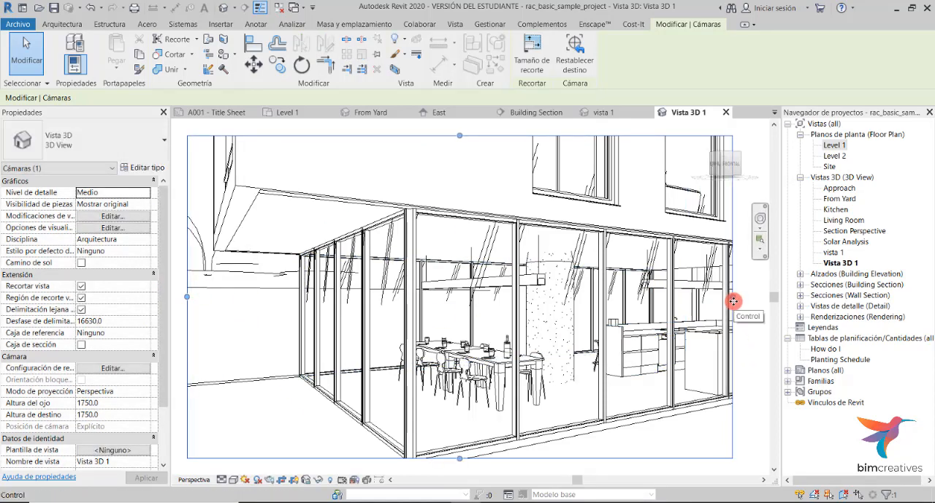
- Rename the camera view Vista 3D 1 to vista 2
double_click(828, 145)
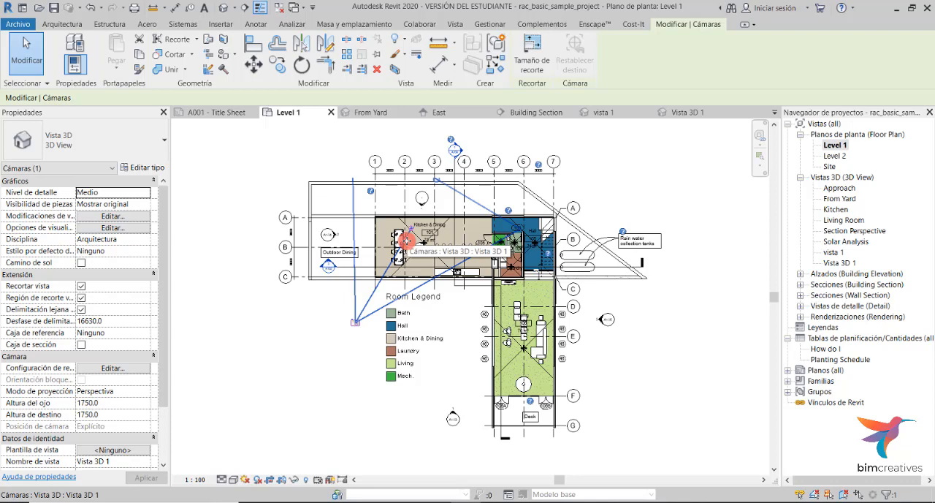
double_click(848, 263)
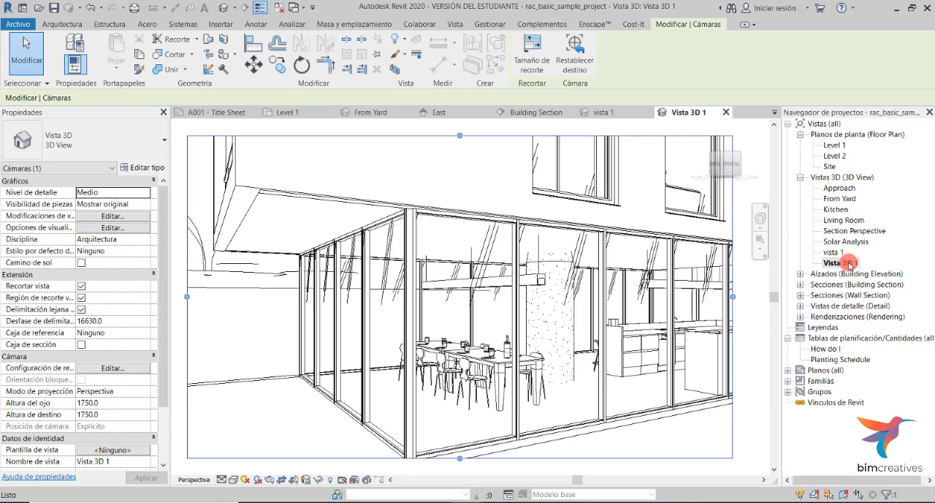
right_click(847, 263)
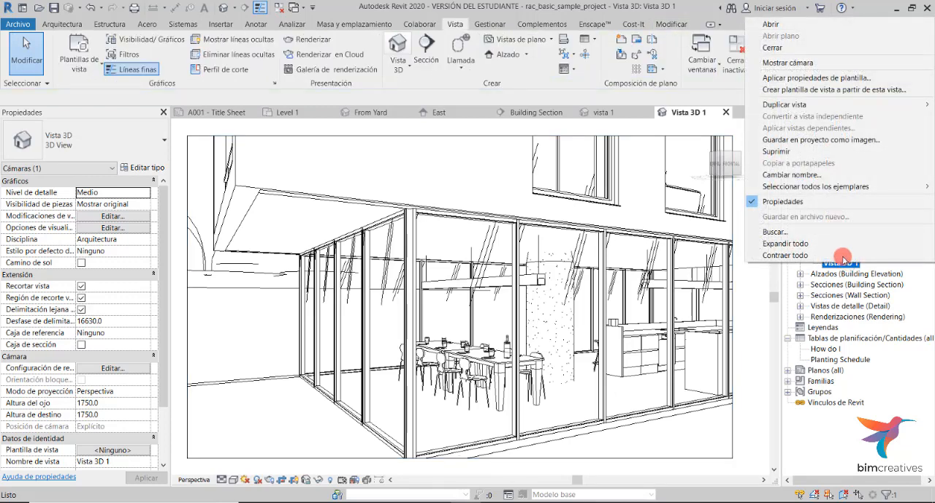
left_click(813, 173)
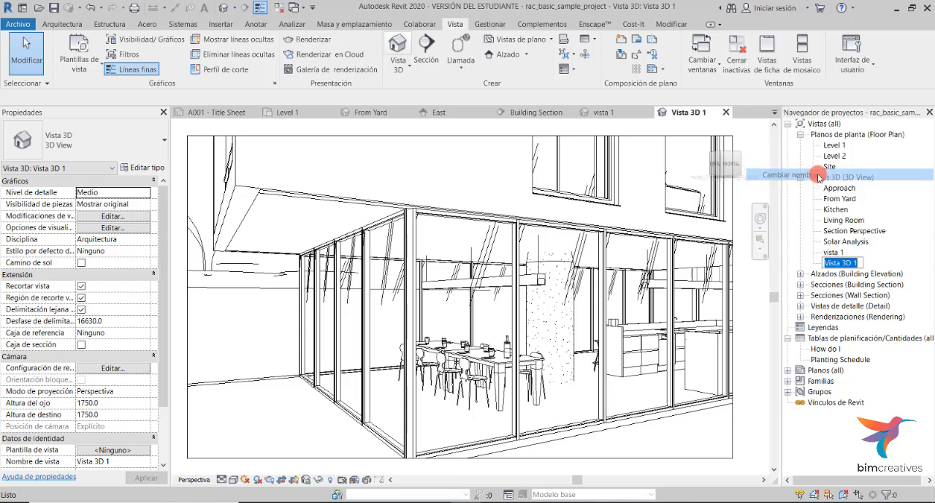
type("vi")
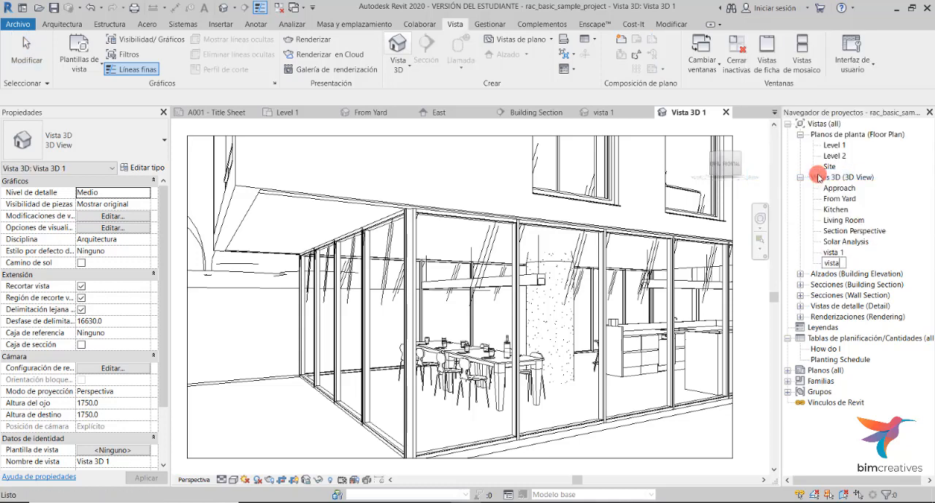
left_click(741, 279)
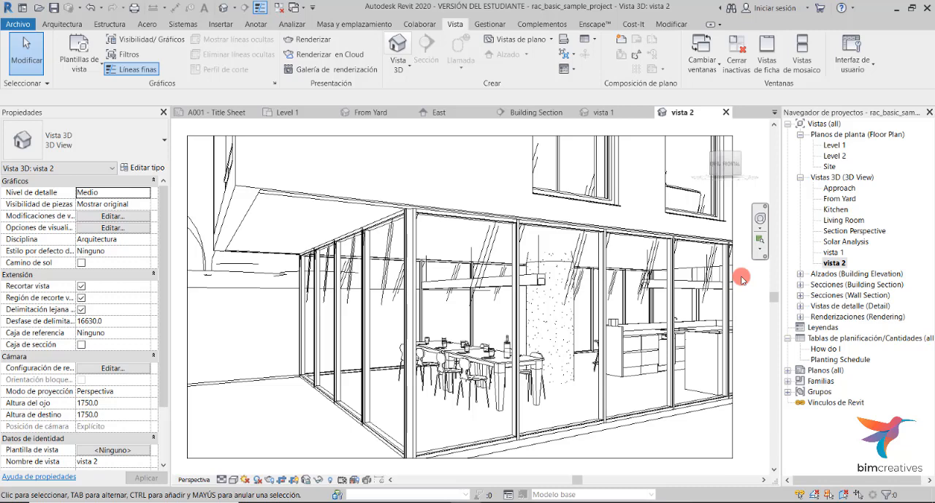
- On Level 1, draw a vertical section through the west wing, then shorten its view depth and flip its direction
double_click(830, 146)
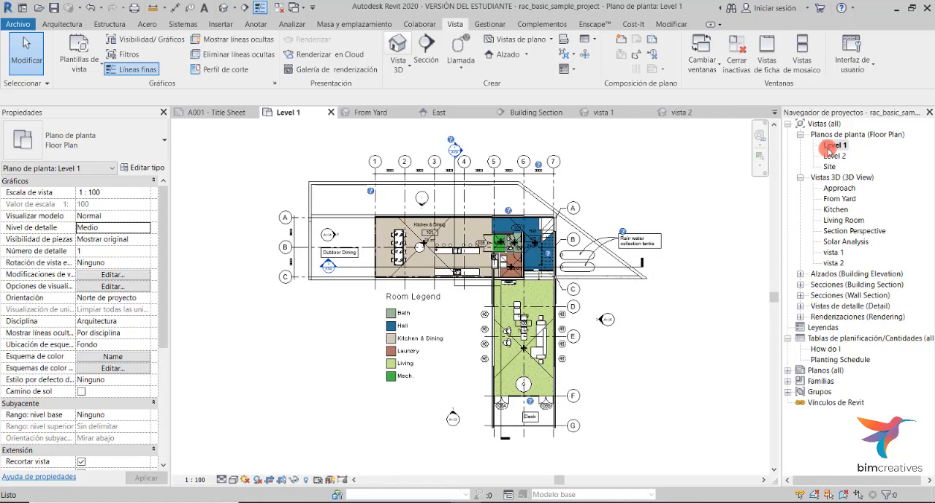
left_click(427, 55)
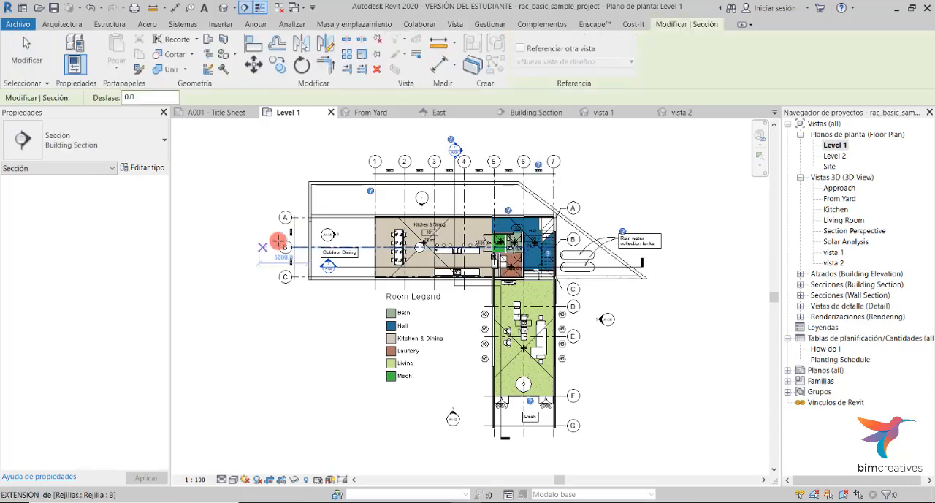
left_click(390, 193)
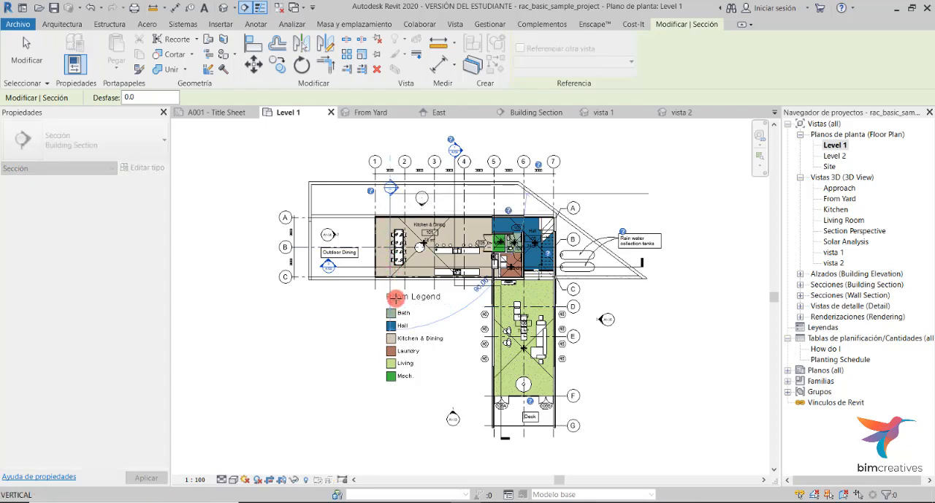
left_click(395, 298)
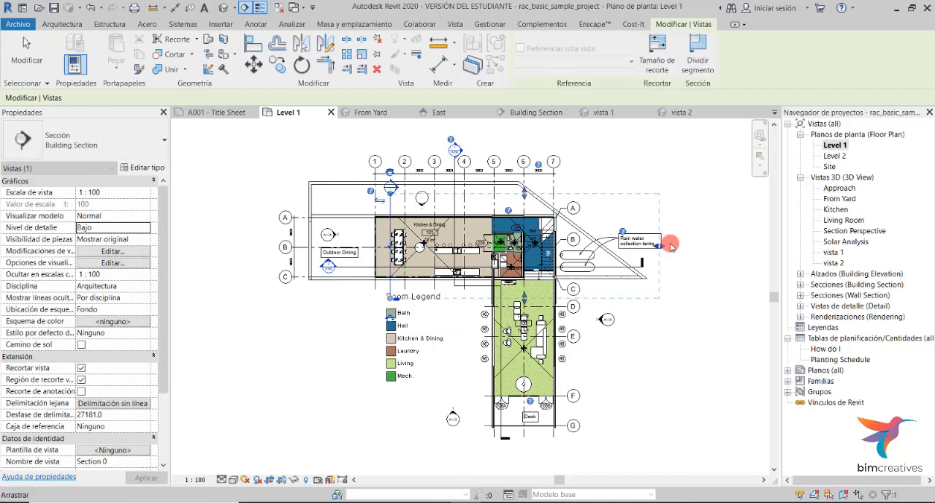
key("Escape")
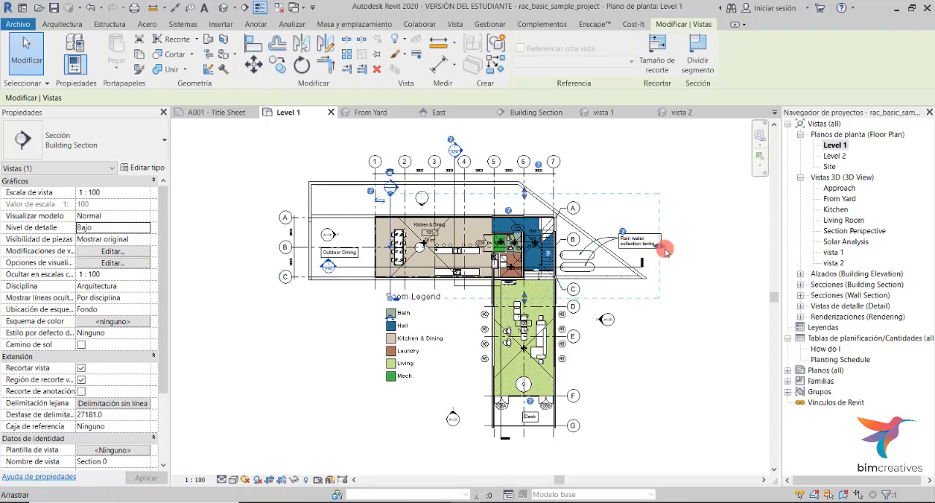
left_click_drag(662, 249, 500, 262)
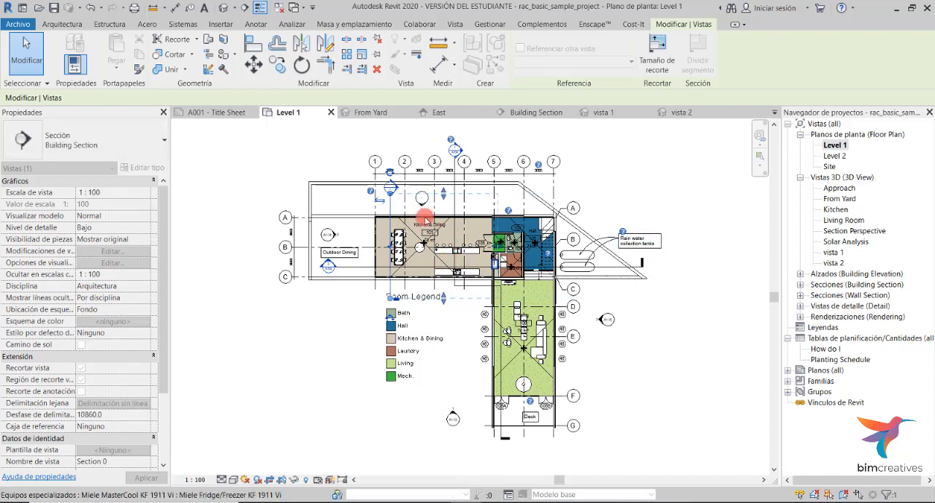
left_click(381, 206)
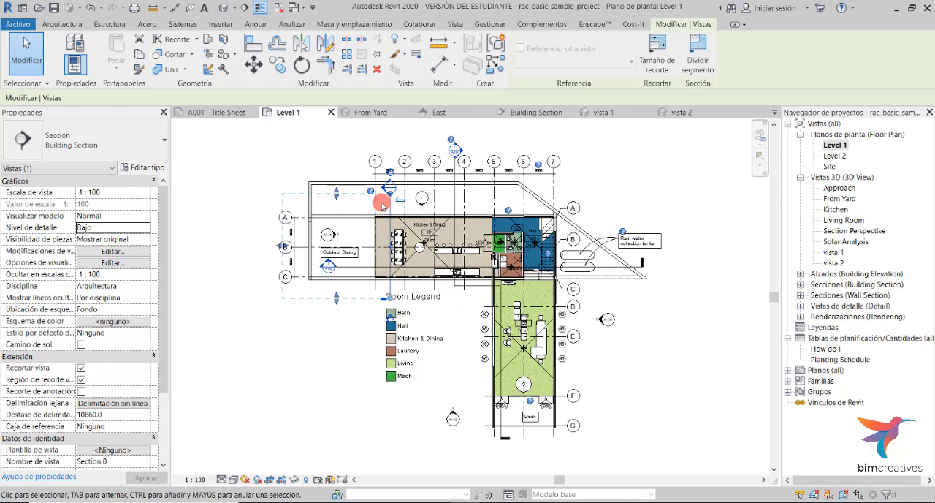
- Open the new Section 0 view from the Building Section category in the Project Browser
left_click(801, 285)
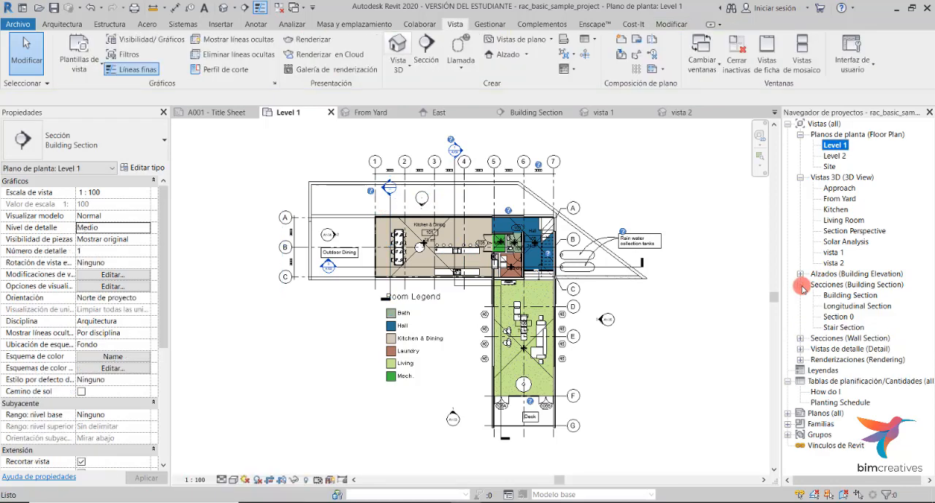
left_click(839, 317)
double_click(839, 317)
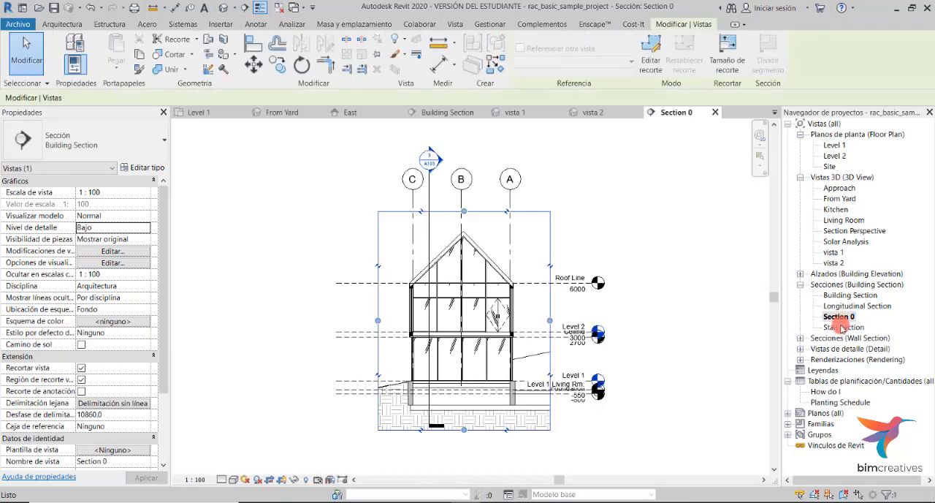
left_click(841, 322)
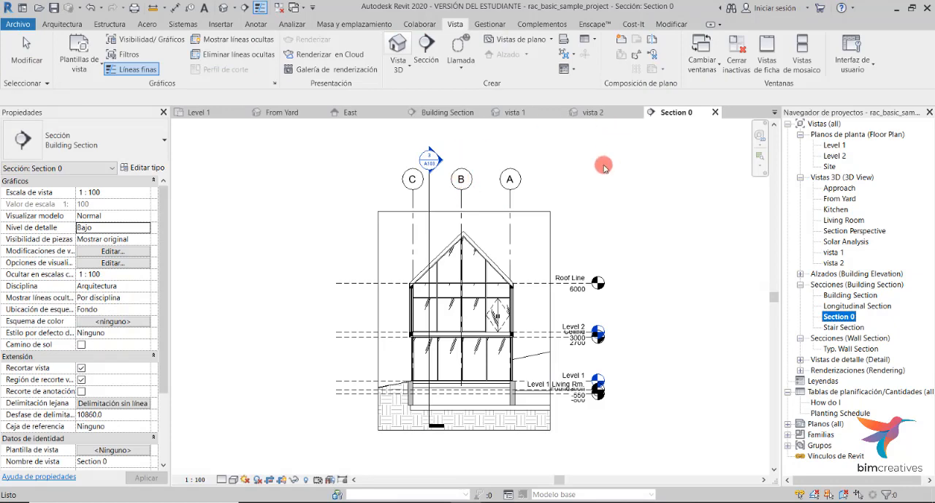
- Delete the Longitudinal Section marker from the Section 0 view and undo the deletion
left_click(430, 184)
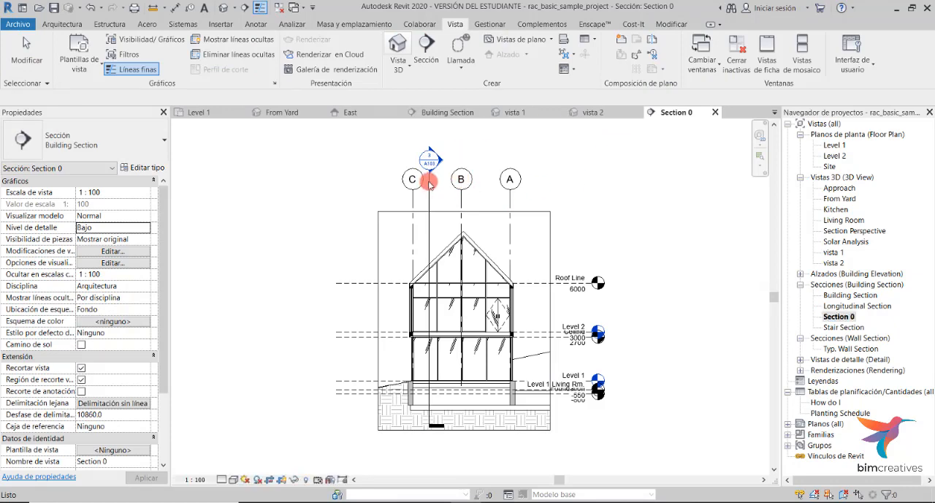
left_click(430, 185)
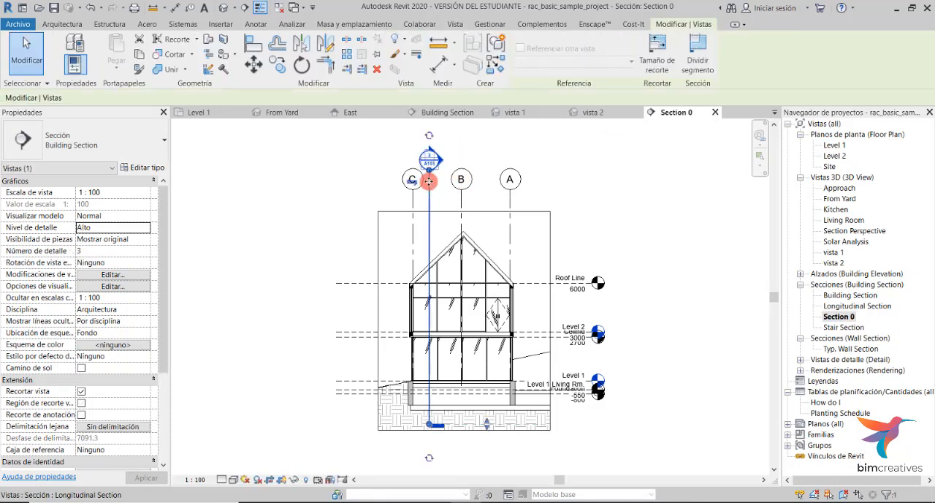
right_click(430, 185)
left_click(485, 347)
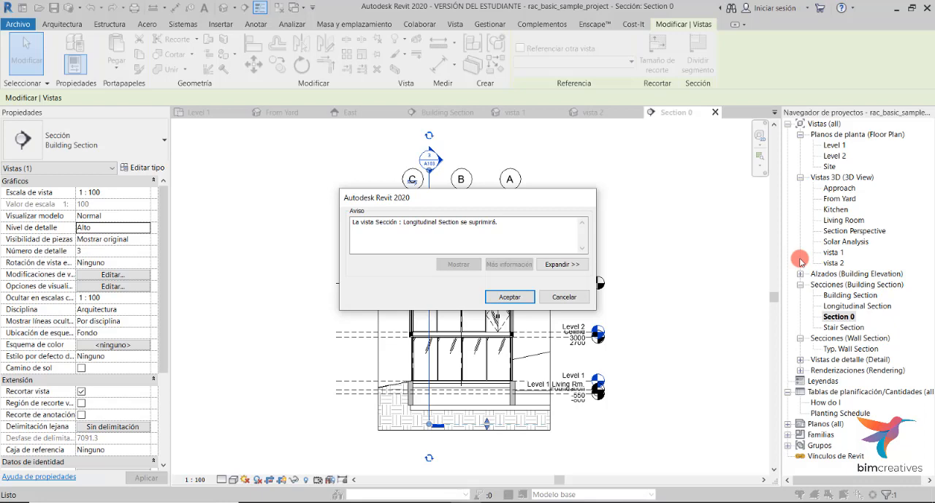
left_click(510, 297)
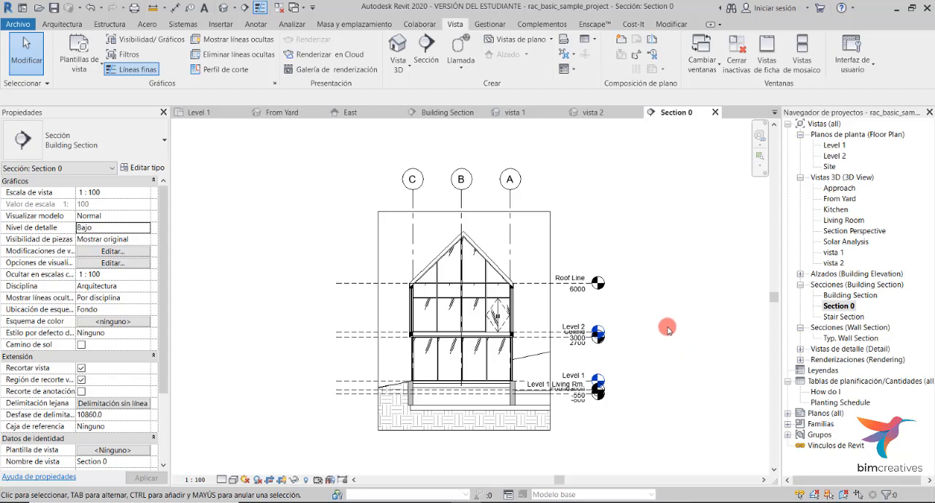
key("ctrl+z")
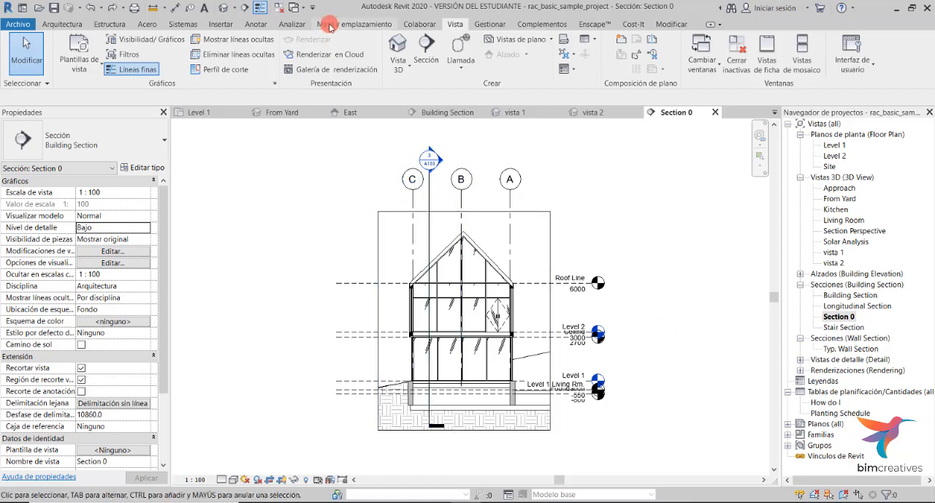
- Turn off the Secciones annotation category in Section 0's visibility/graphics overrides, then undo that change
left_click(148, 42)
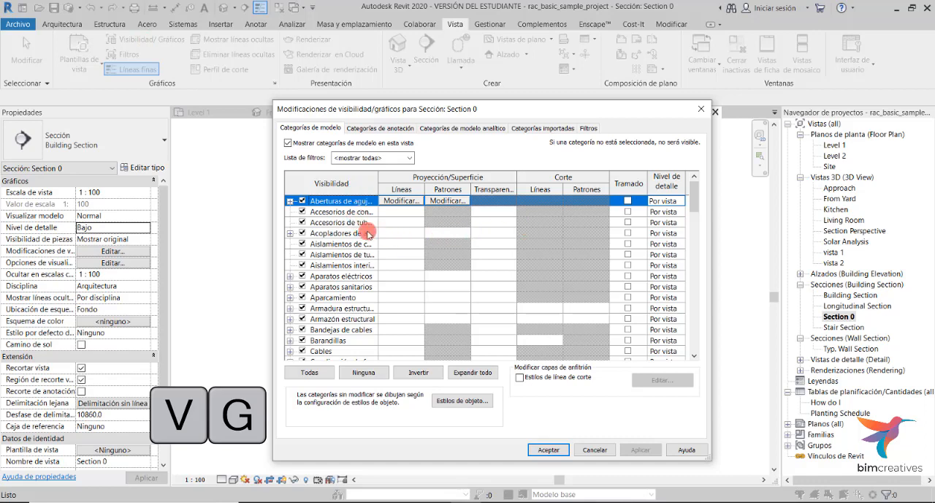
left_click(393, 128)
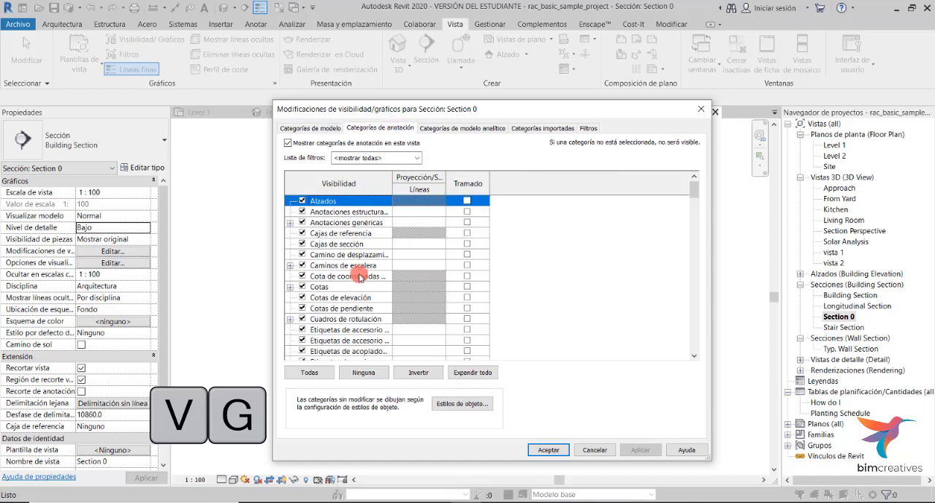
scroll(349, 296, "down", 6)
scroll(349, 296, "down", 8)
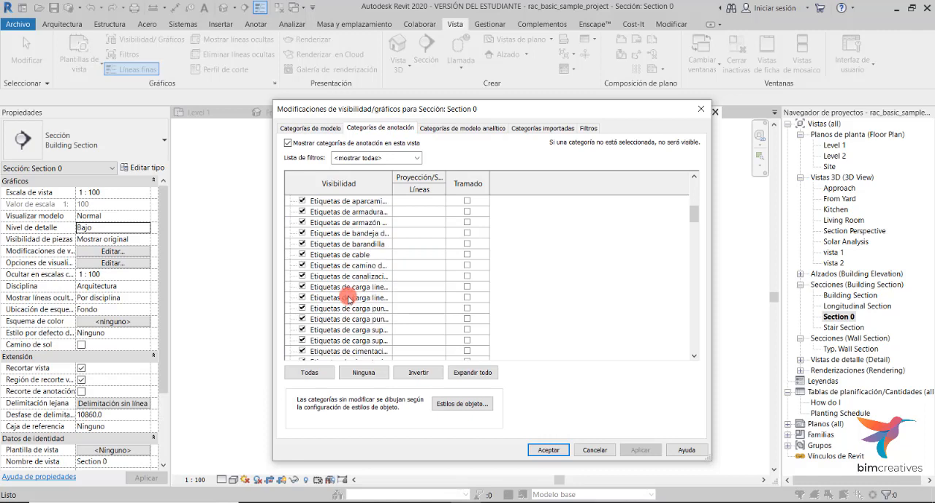
scroll(348, 293, "down", 10)
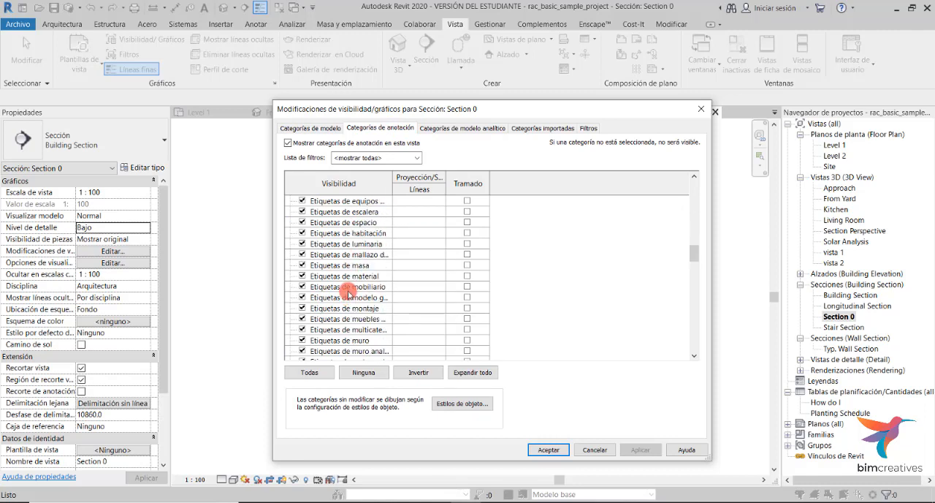
scroll(351, 316, "down", 12)
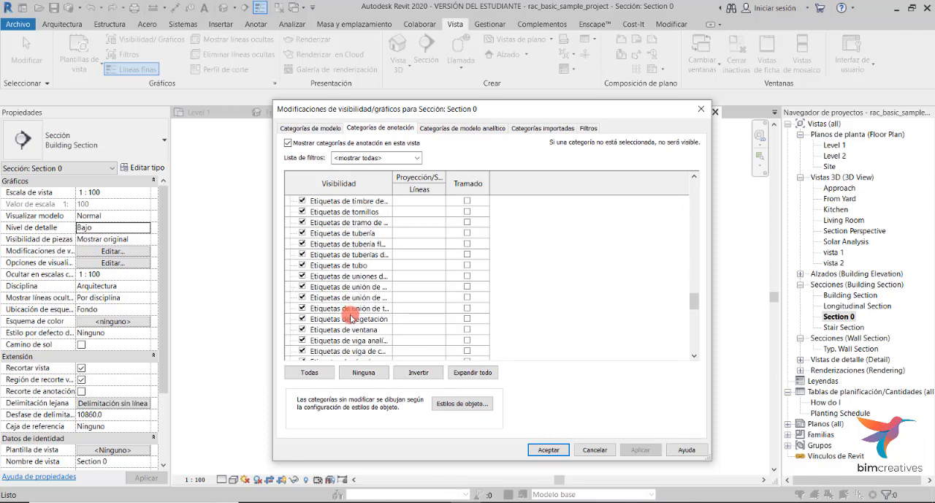
scroll(351, 319, "down", 13)
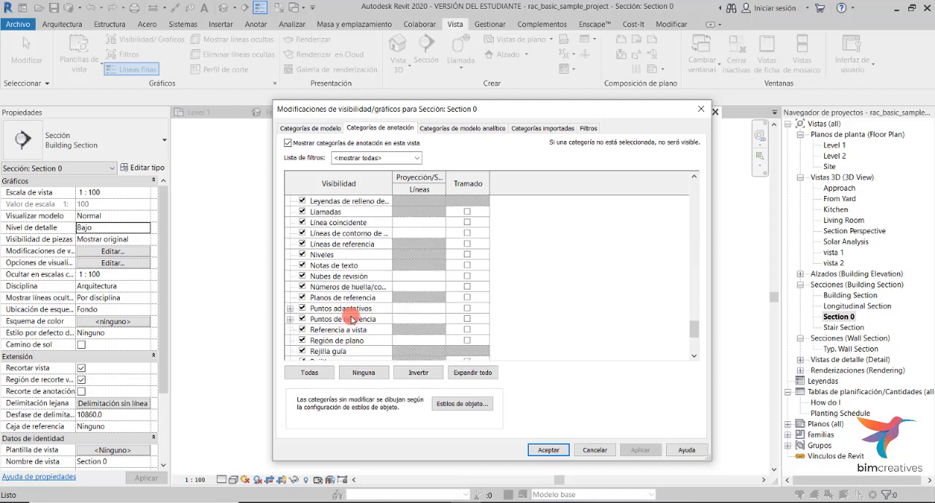
scroll(351, 320, "down", 2)
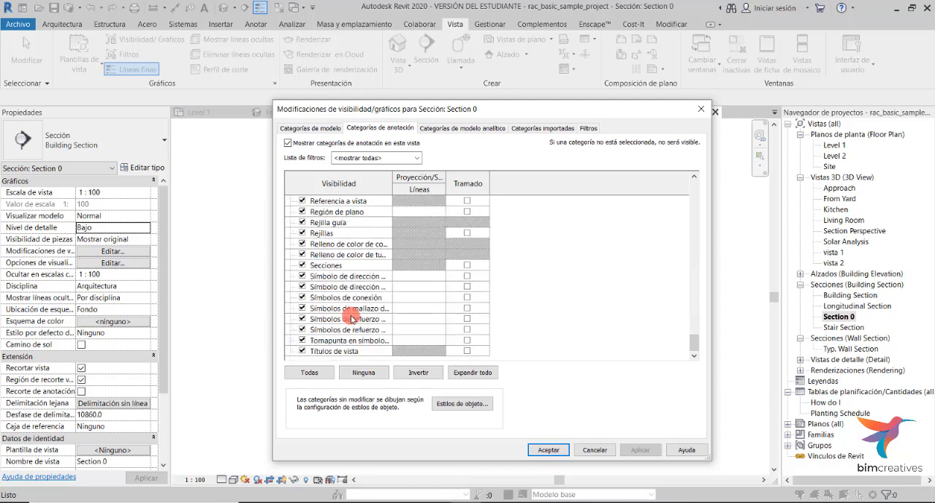
left_click(301, 265)
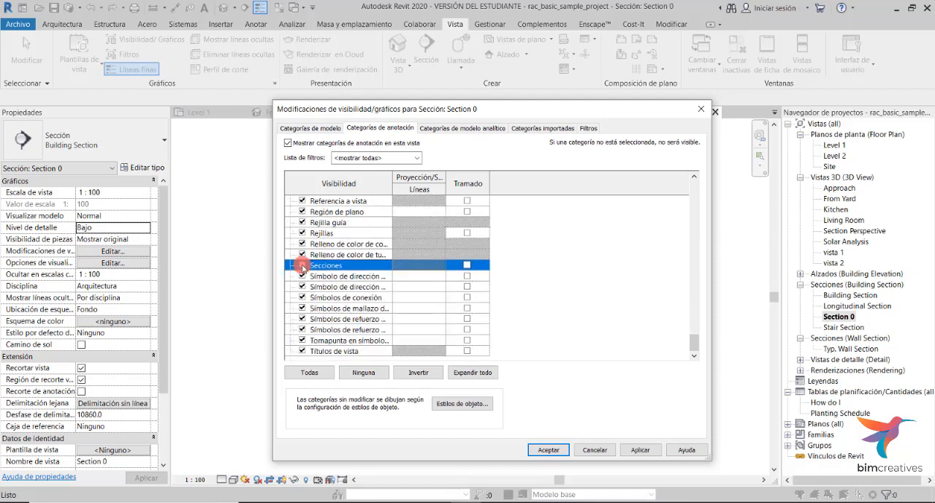
left_click(640, 450)
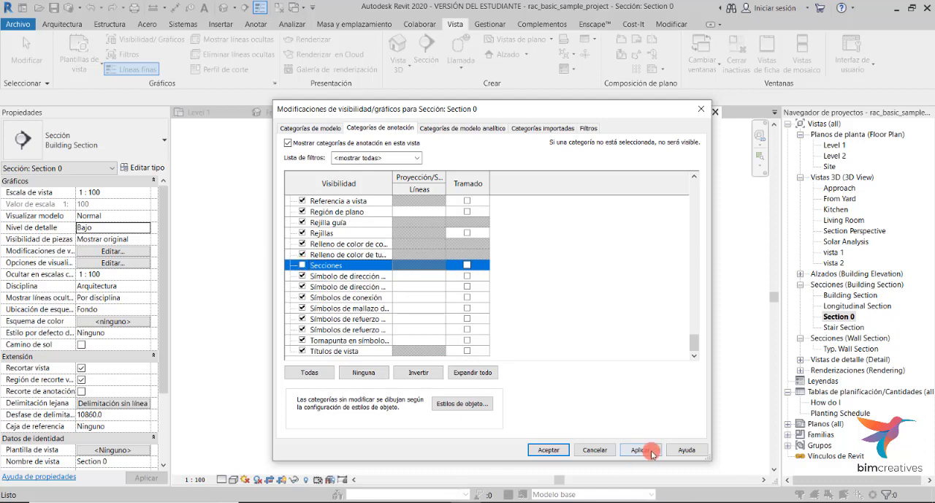
left_click(550, 450)
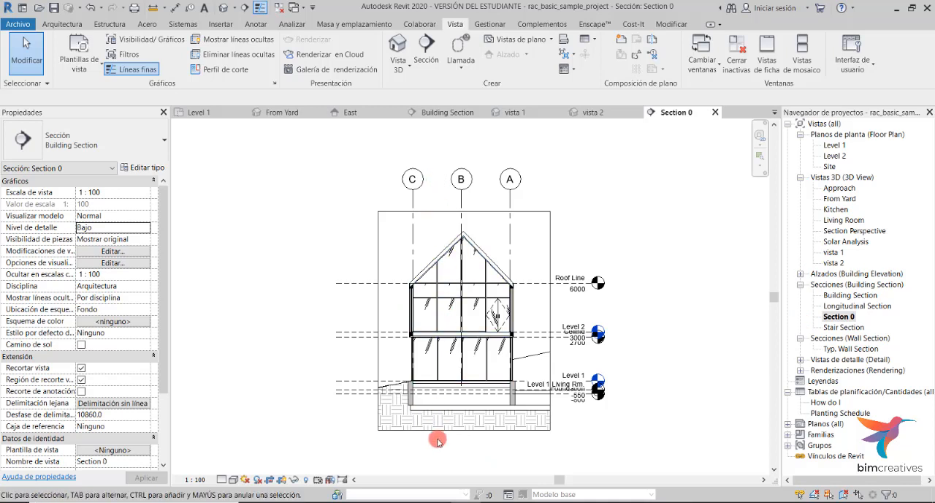
key("ctrl+z")
- Hide the Longitudinal Section marker element in the Section 0 view
left_click(433, 221)
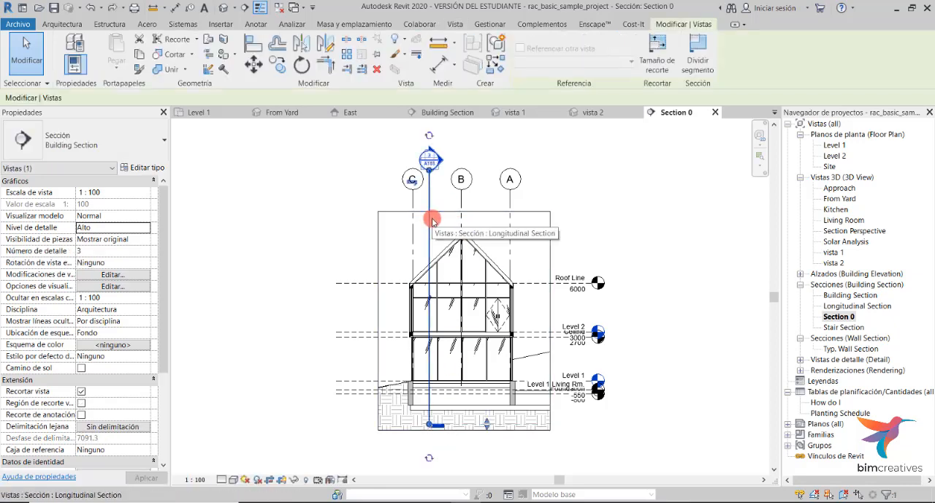
right_click(432, 220)
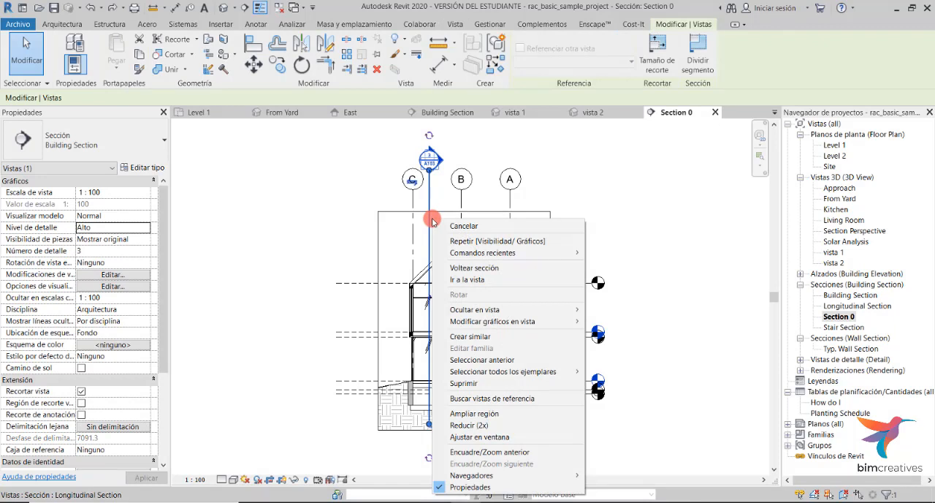
mouse_move(529, 310)
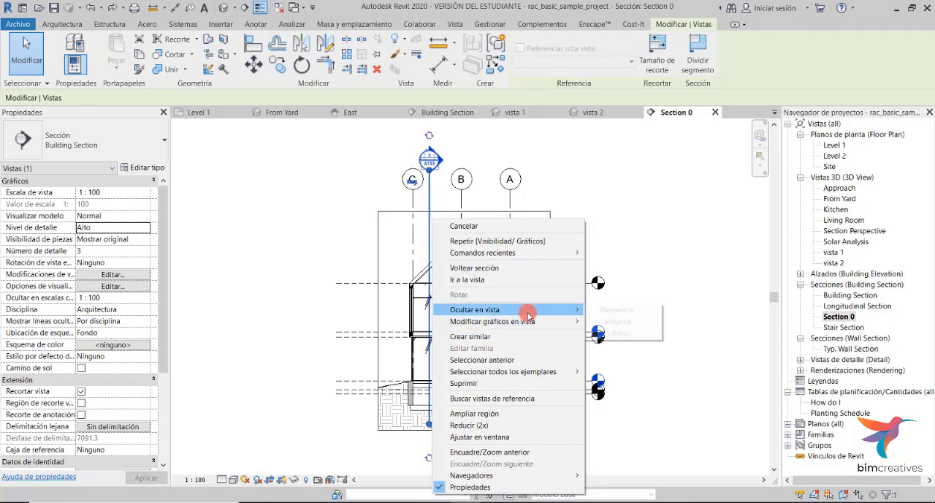
left_click(617, 311)
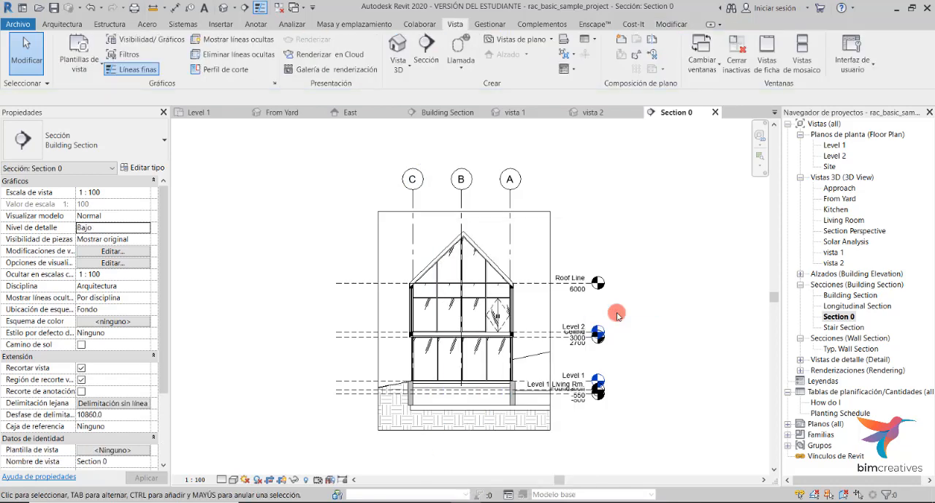
- Reveal hidden elements, unhide the Longitudinal Section marker in the view, and leave reveal mode
left_click(307, 480)
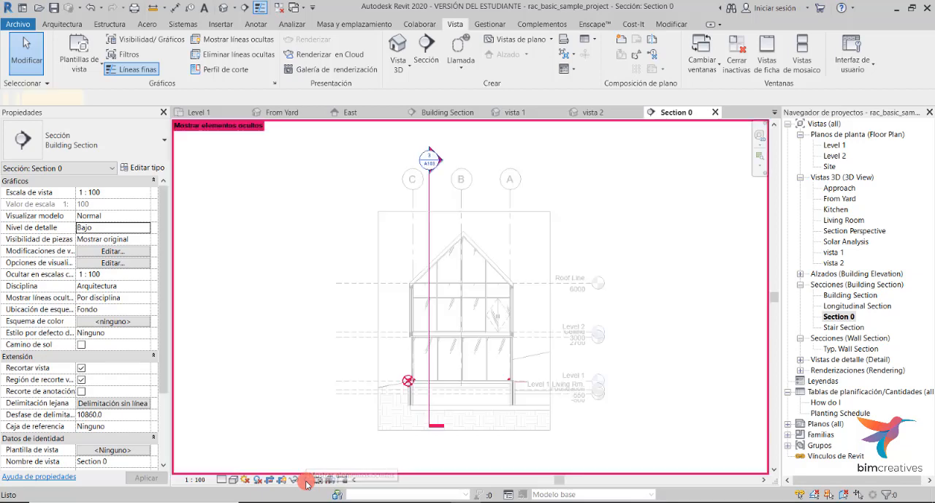
left_click(431, 200)
right_click(431, 201)
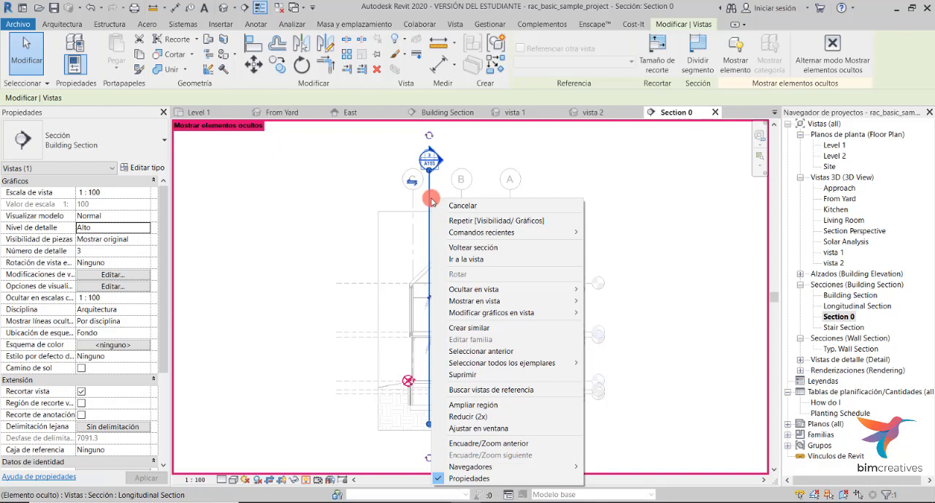
mouse_move(467, 300)
left_click(616, 301)
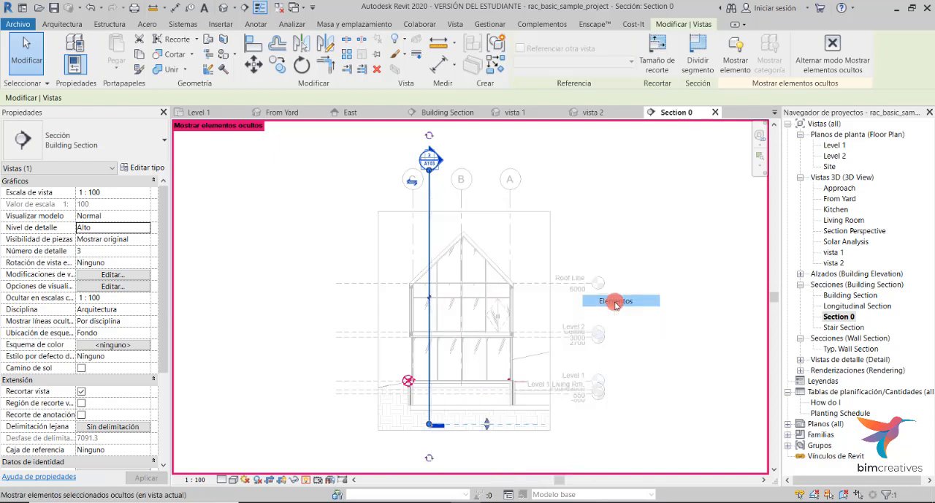
left_click(308, 480)
- Create a new floor plan view for the Foundation level, allowing duplicates of existing views
left_click(430, 179)
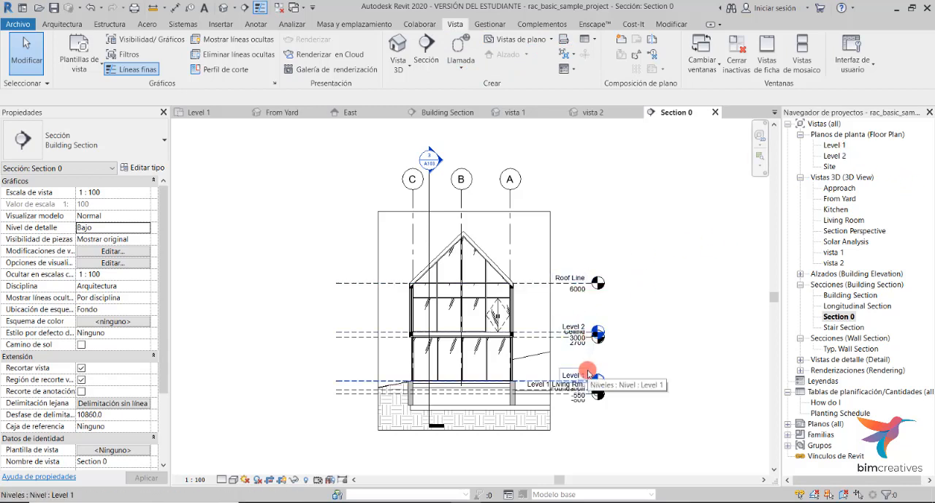
left_click(554, 41)
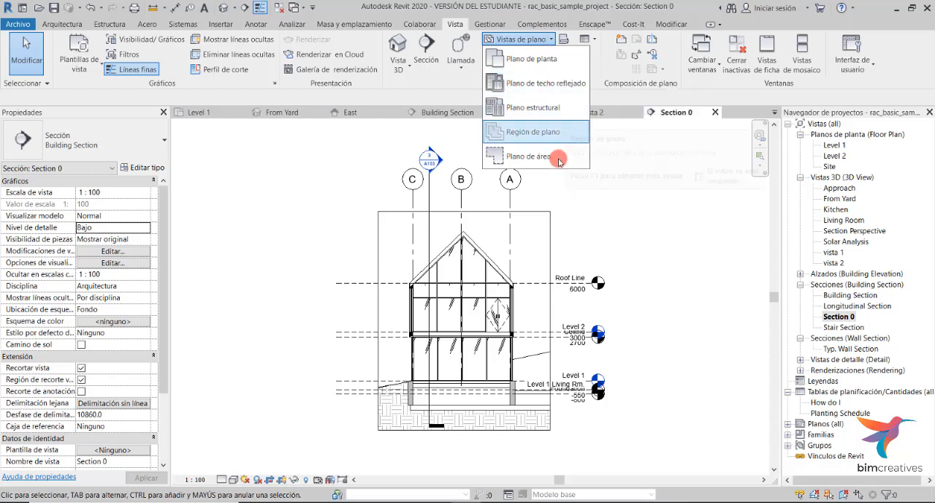
left_click(538, 62)
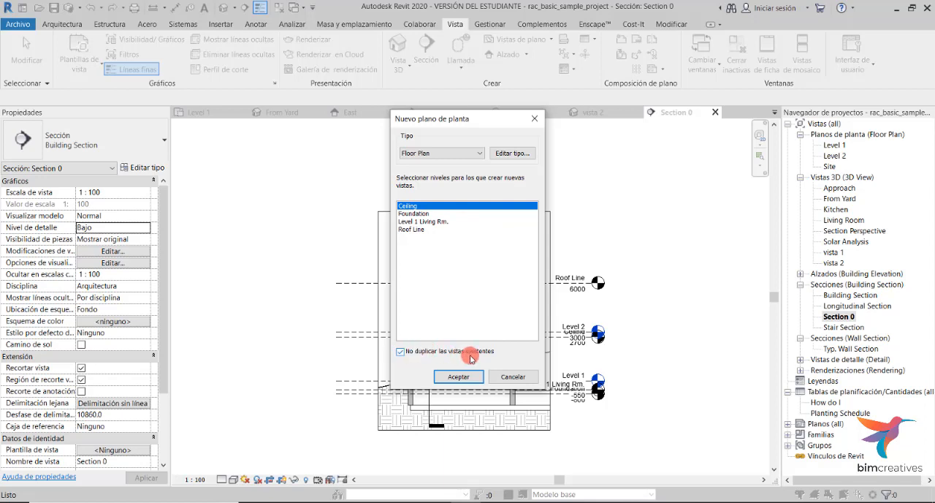
left_click(400, 351)
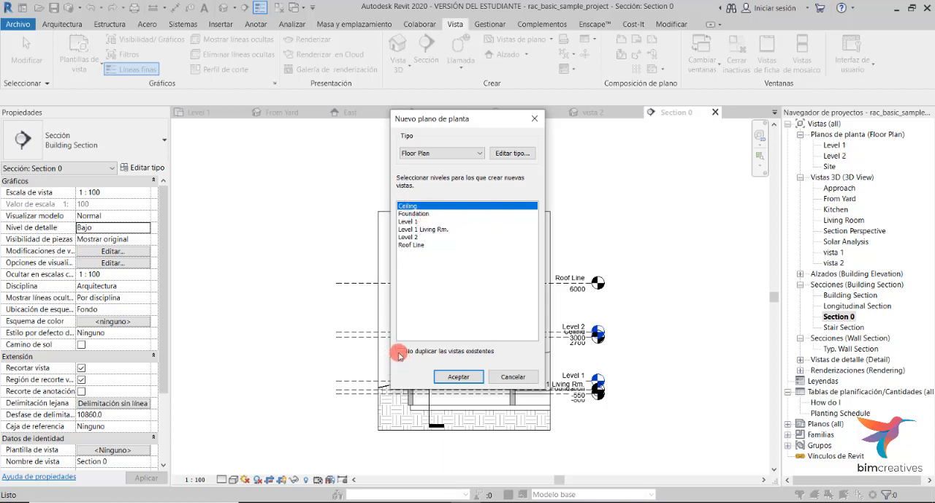
left_click(415, 213)
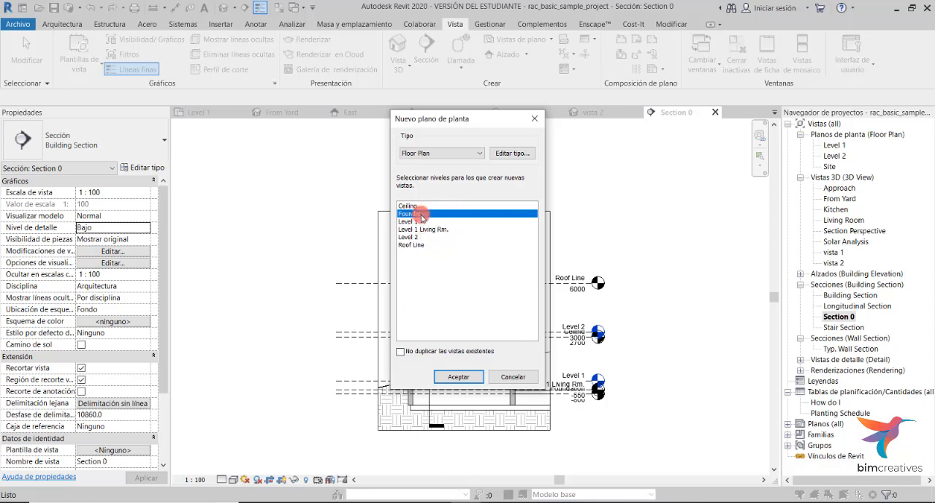
left_click(456, 377)
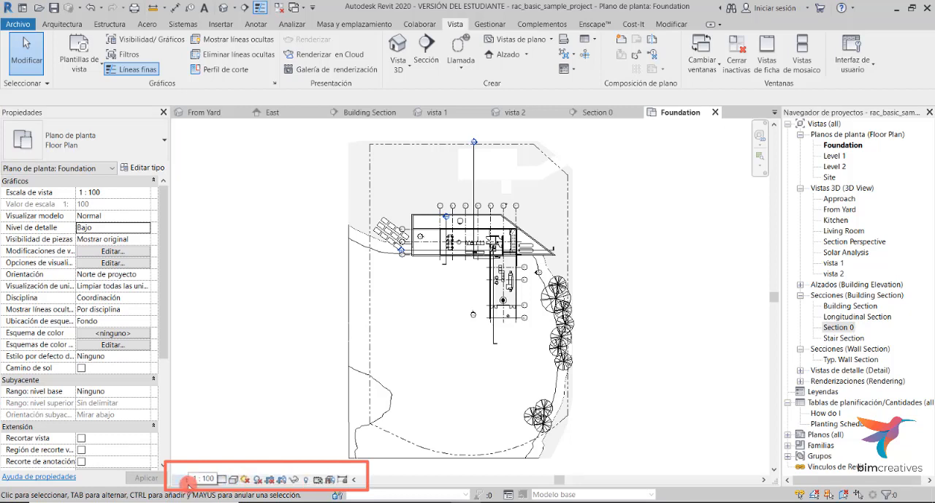
- Set the Foundation plan's detail level to Alto
scroll(341, 255, "up", 1)
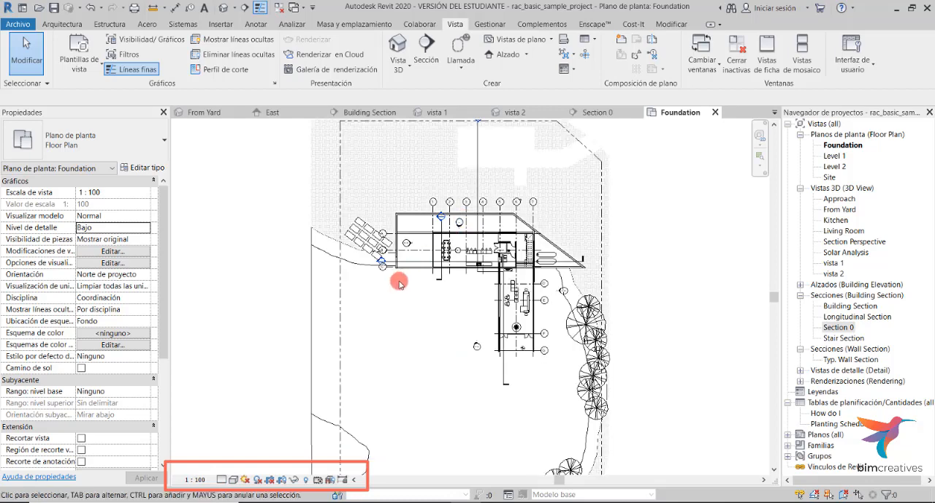
scroll(476, 202, "up", 2)
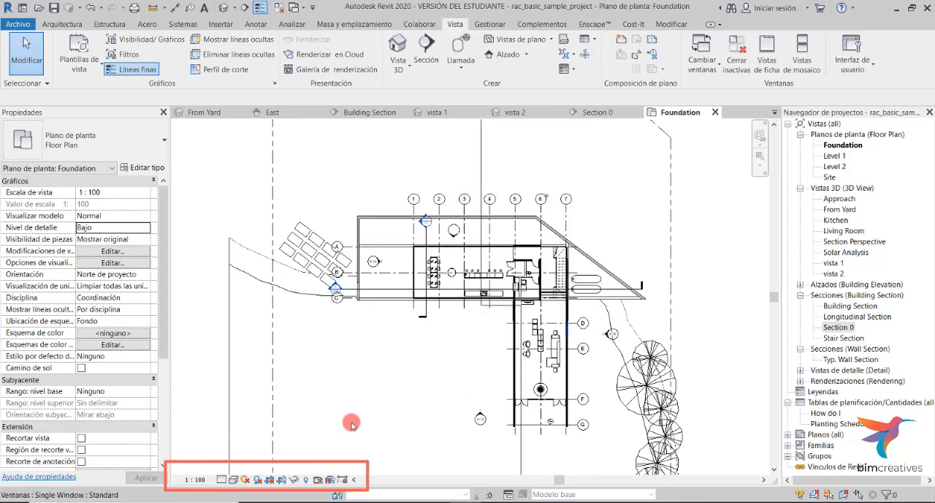
left_click(227, 479)
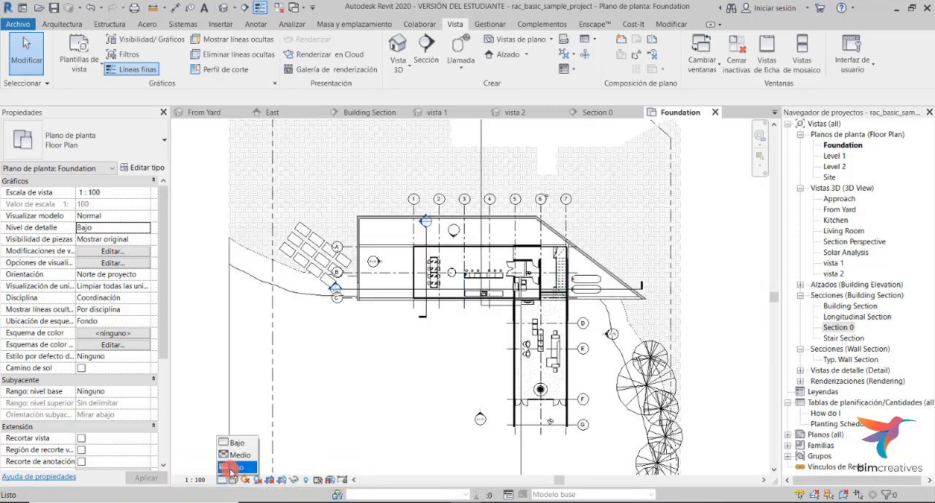
left_click(232, 466)
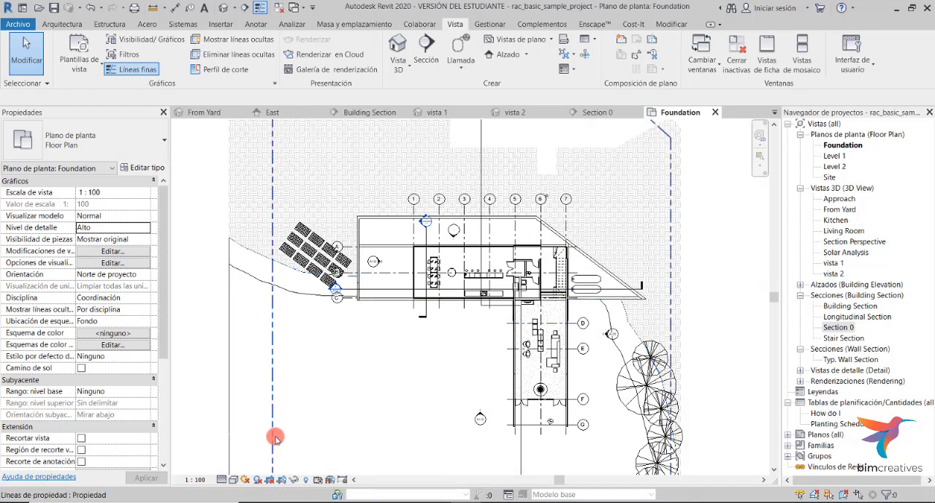
- Switch the Foundation plan's visual style to Shaded, then return it to Hidden Line
scroll(465, 291, "up", 1)
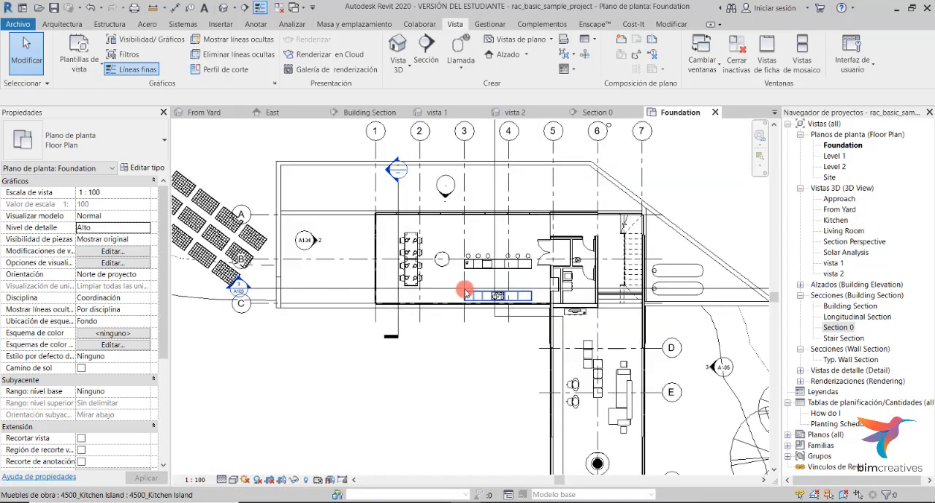
scroll(457, 263, "up", 2)
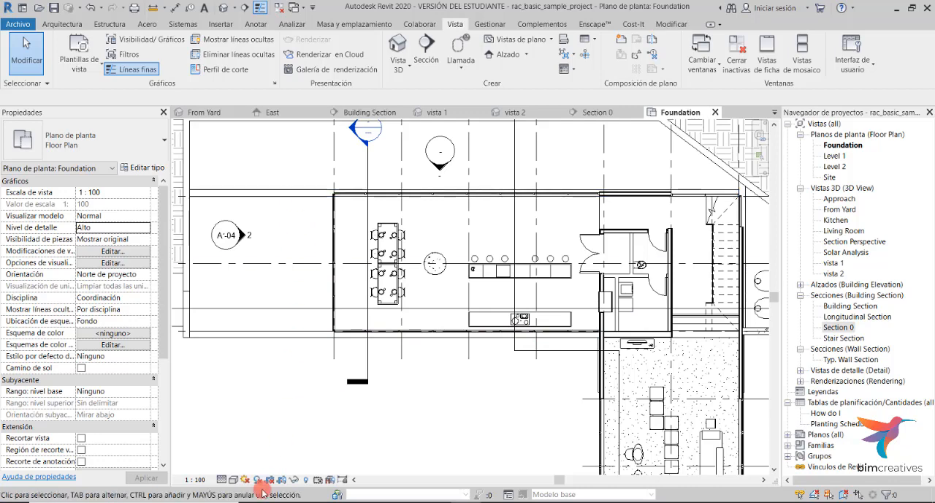
left_click(234, 480)
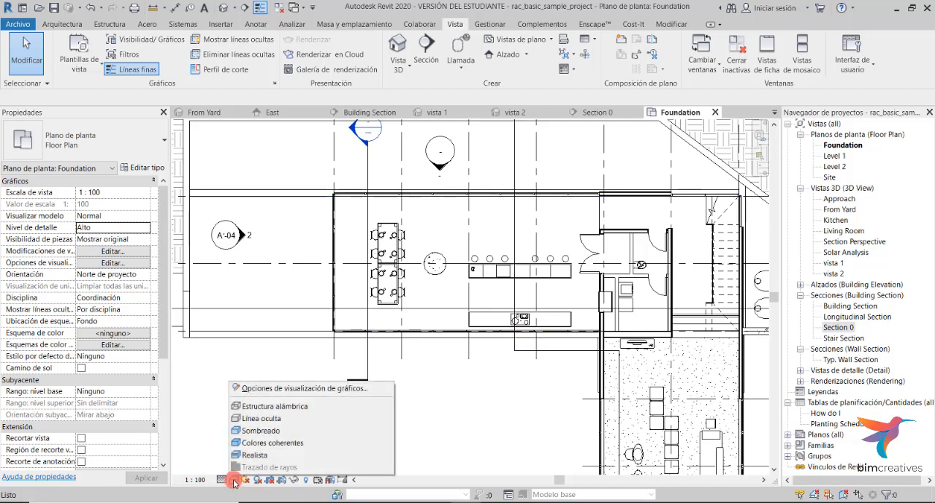
left_click(277, 430)
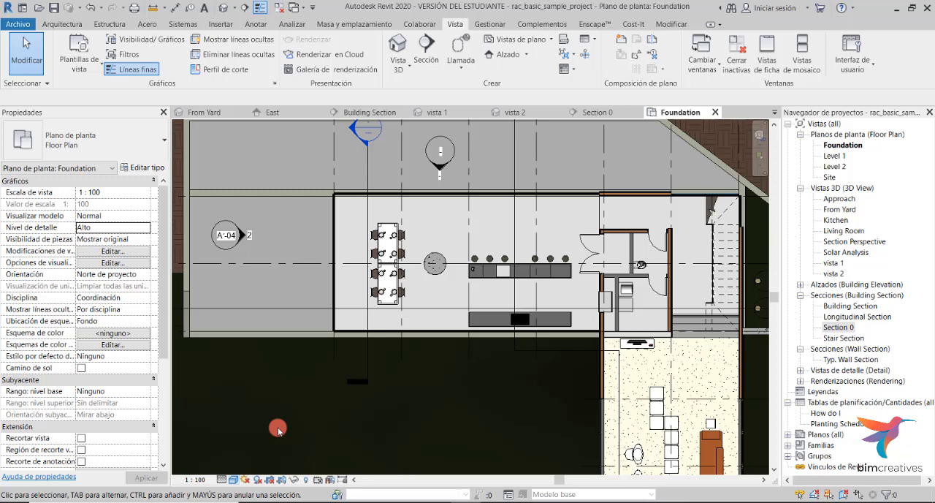
left_click(234, 480)
left_click(270, 406)
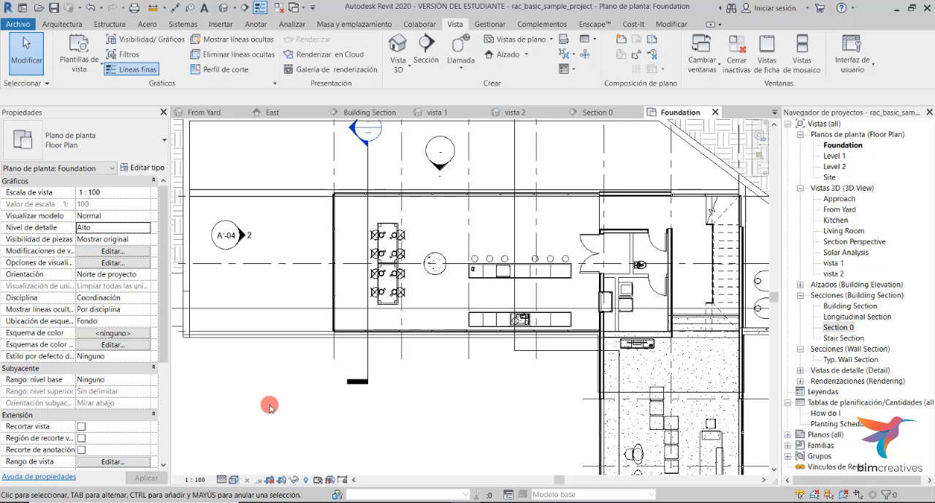
- Cycle through each open view tab in turn, ending back at the Foundation plan
left_click(272, 112)
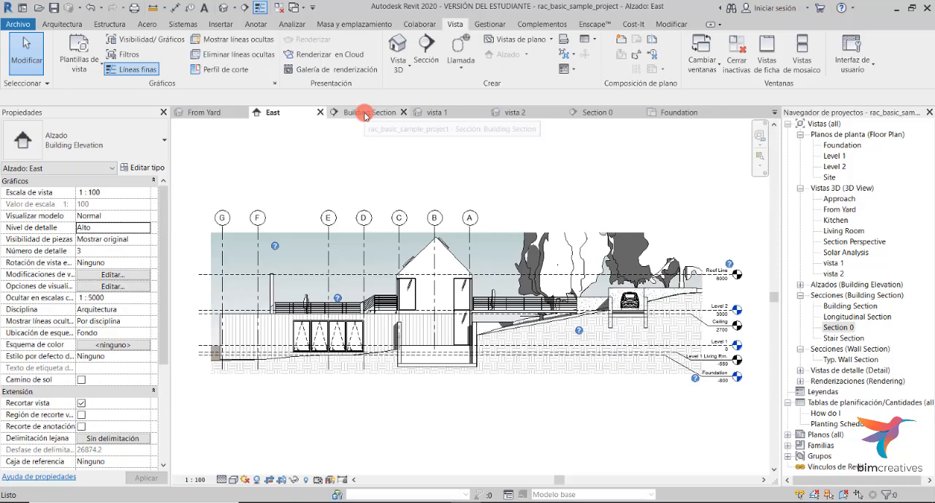
left_click(361, 113)
left_click(446, 115)
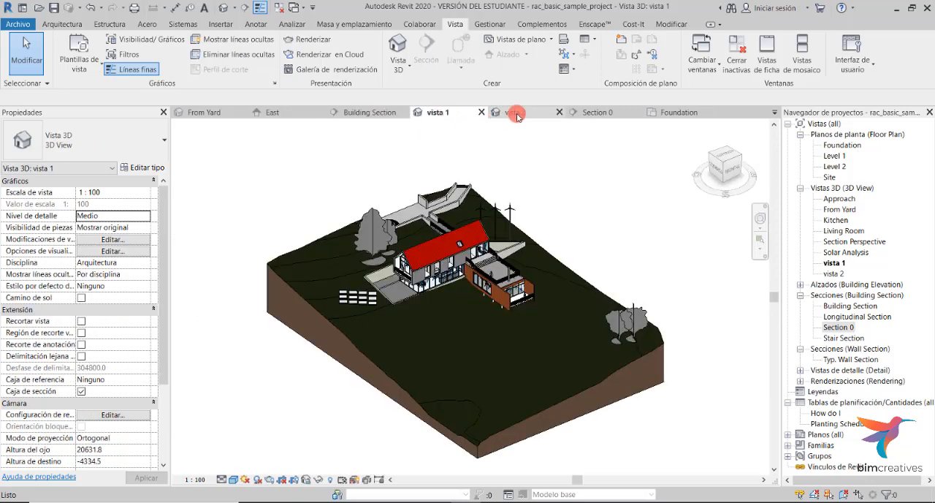
left_click(520, 115)
left_click(596, 115)
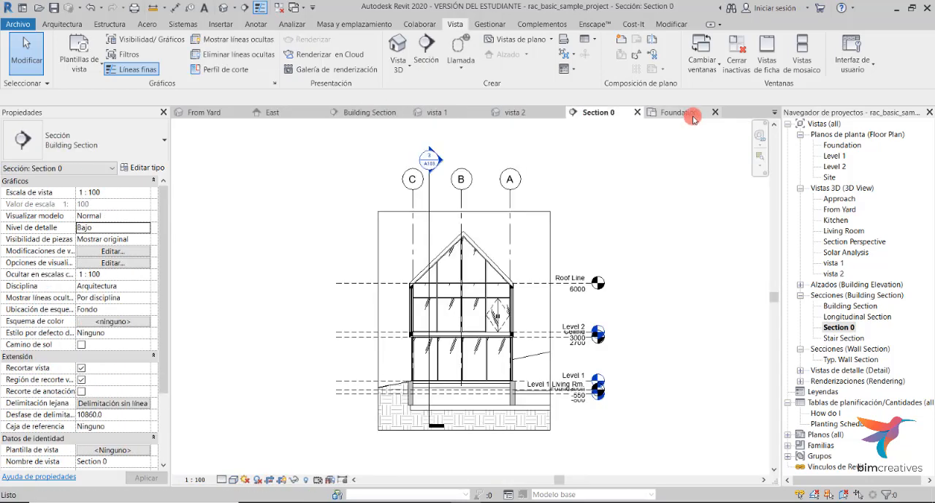
left_click(693, 116)
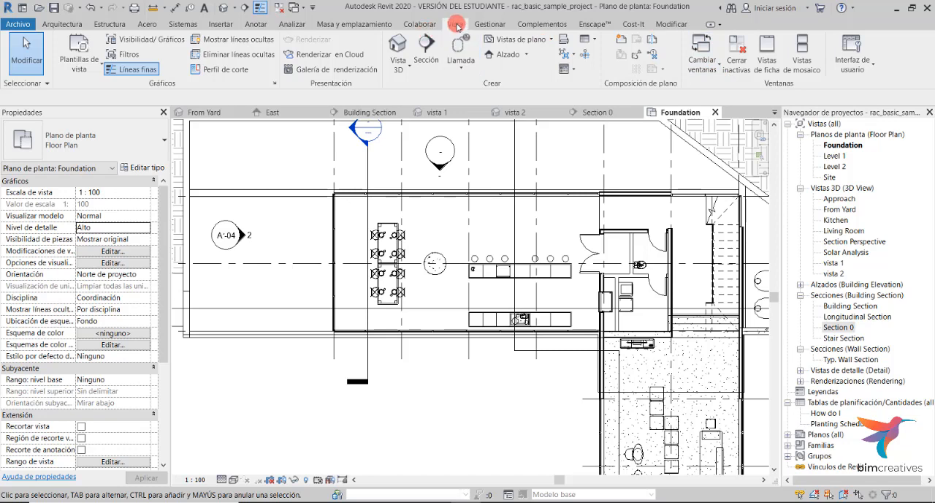
- Review the list of open windows, then close all inactive views
left_click(700, 58)
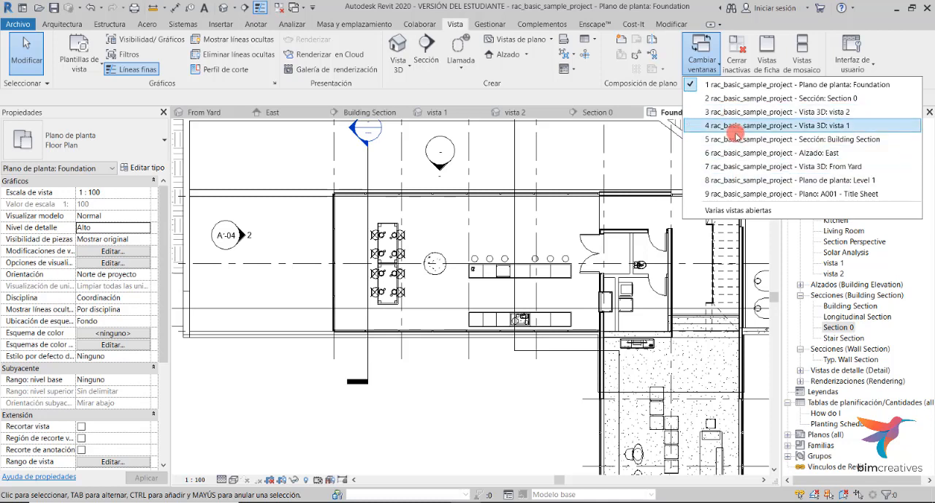
left_click(719, 63)
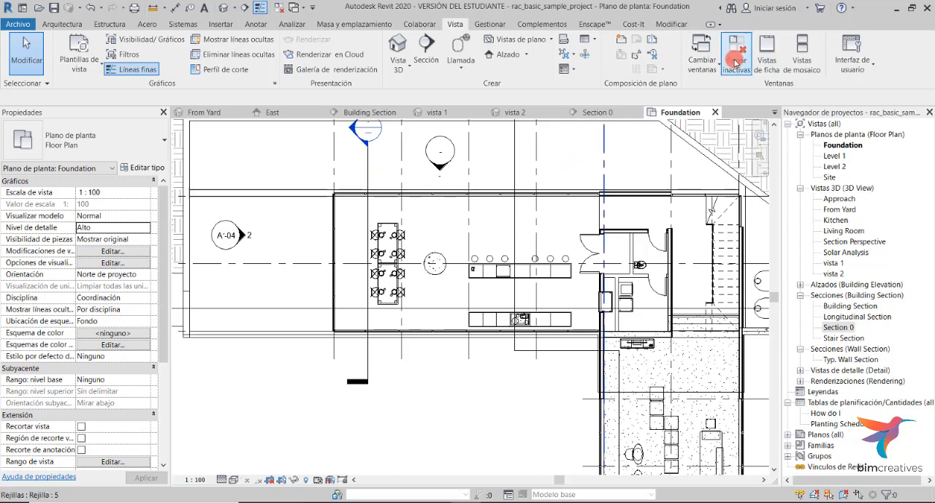
left_click(736, 63)
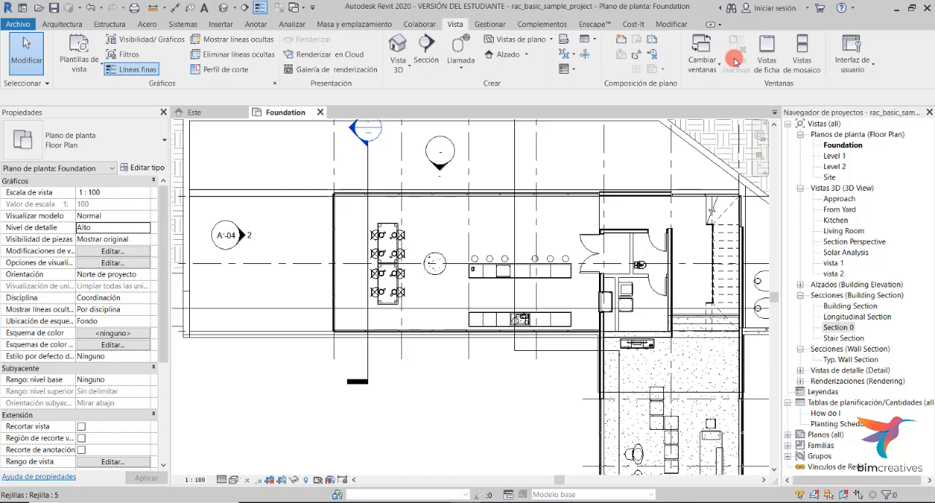
- Open the Level 2 floor plan and tile all open view windows
left_click(835, 167)
double_click(835, 167)
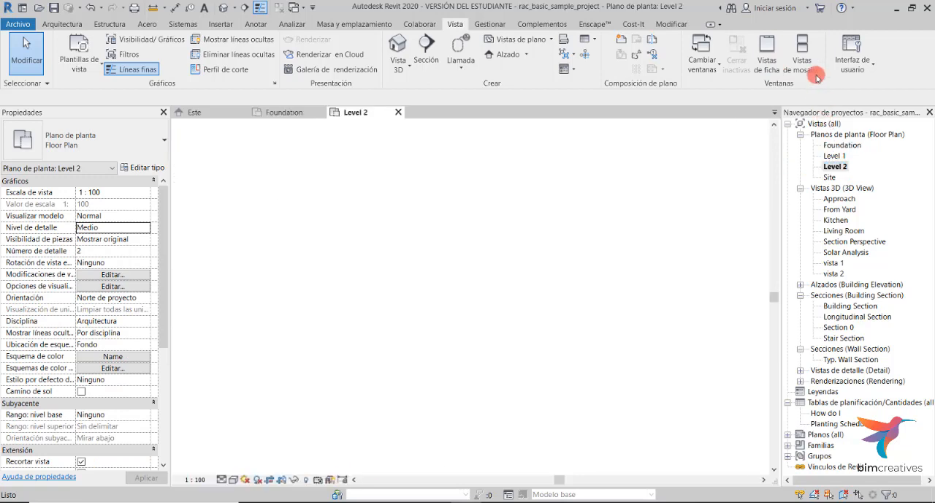
left_click(811, 73)
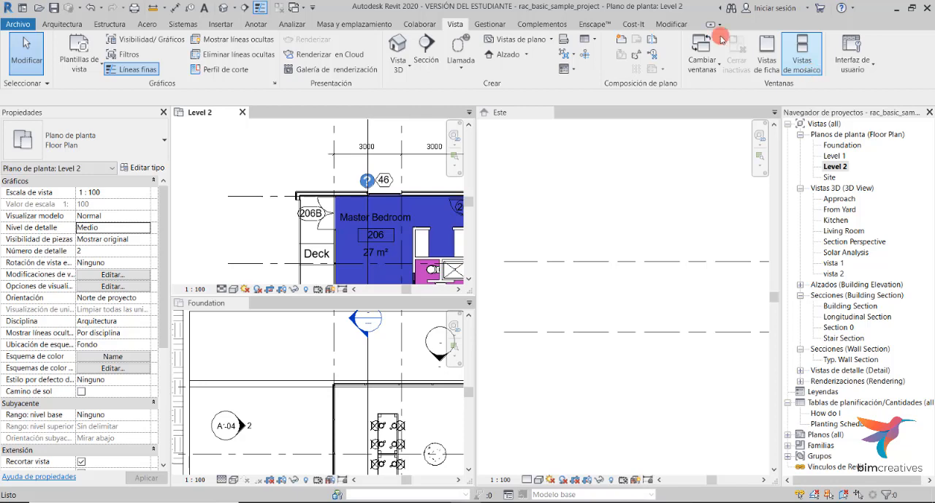
- Activate the Este elevation and open its Far Clipping settings, closing them without changes
left_click(514, 112)
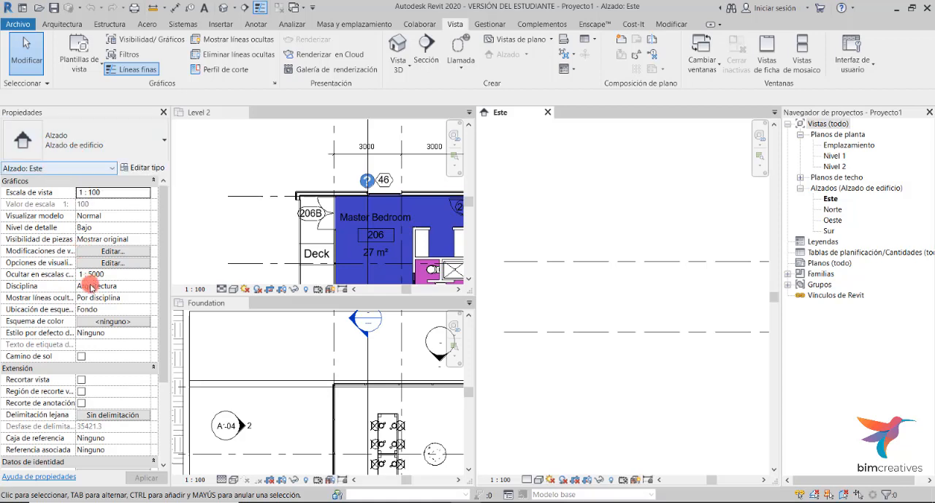
scroll(91, 298, "down", 3)
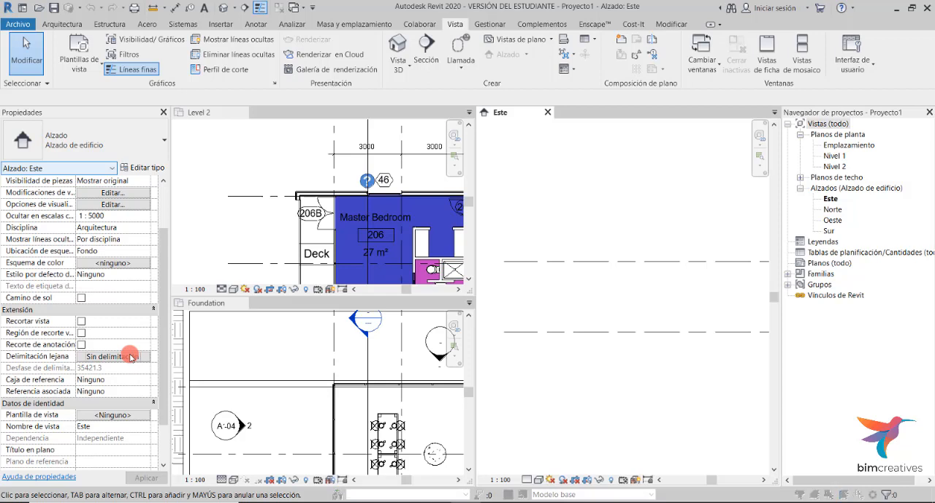
left_click(130, 356)
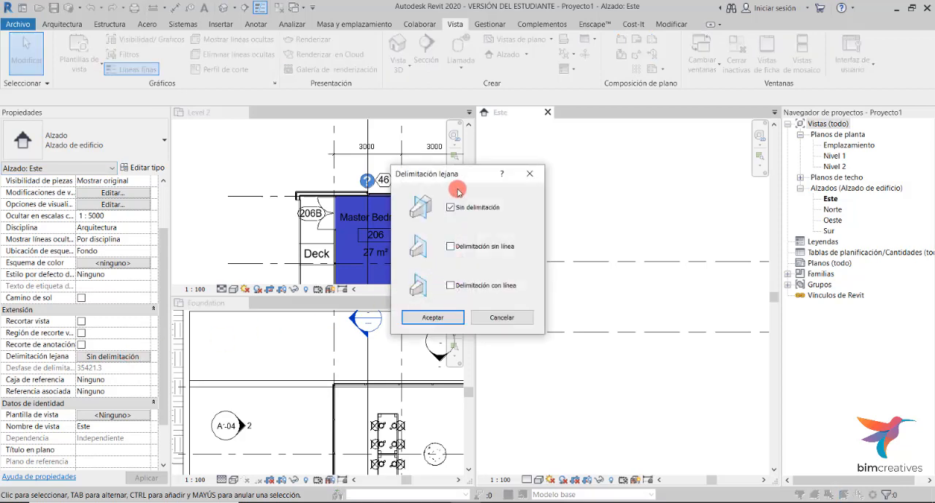
left_click(532, 177)
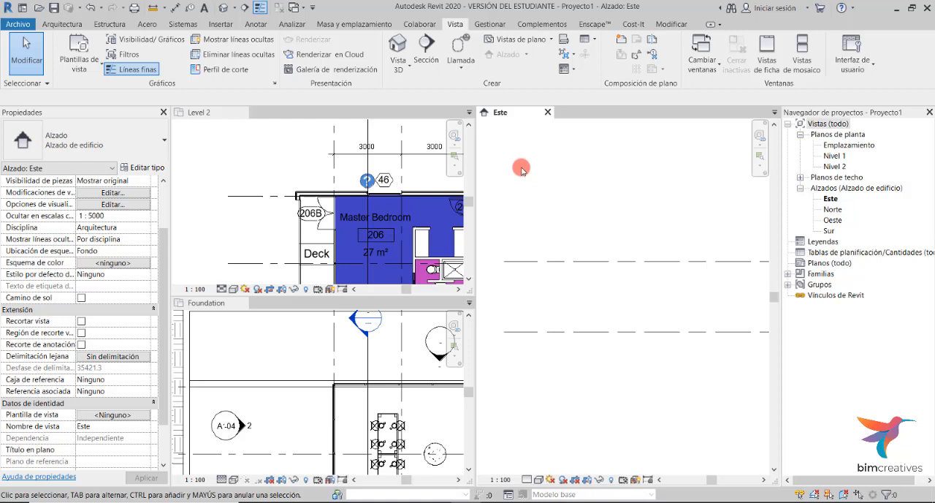
- Open the Level 2 plan's View Range settings, expand the sample diagram, and accept
left_click(284, 153)
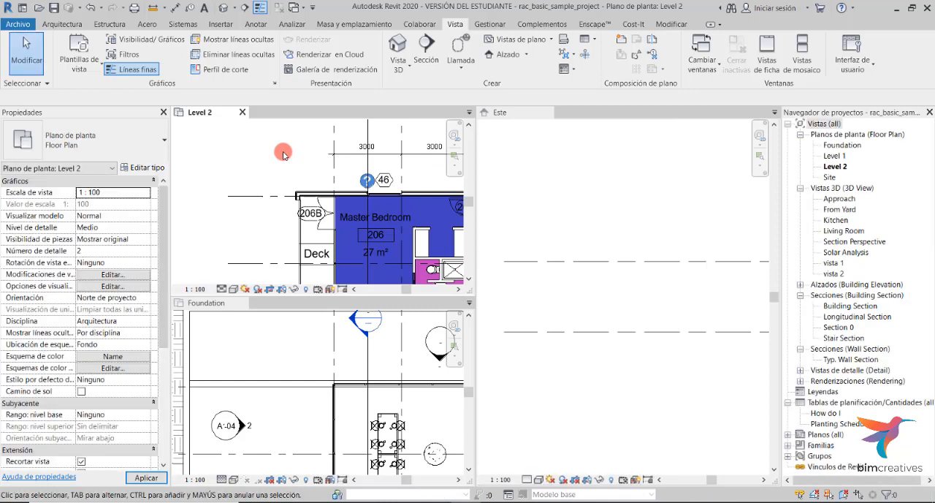
scroll(83, 346, "down", 3)
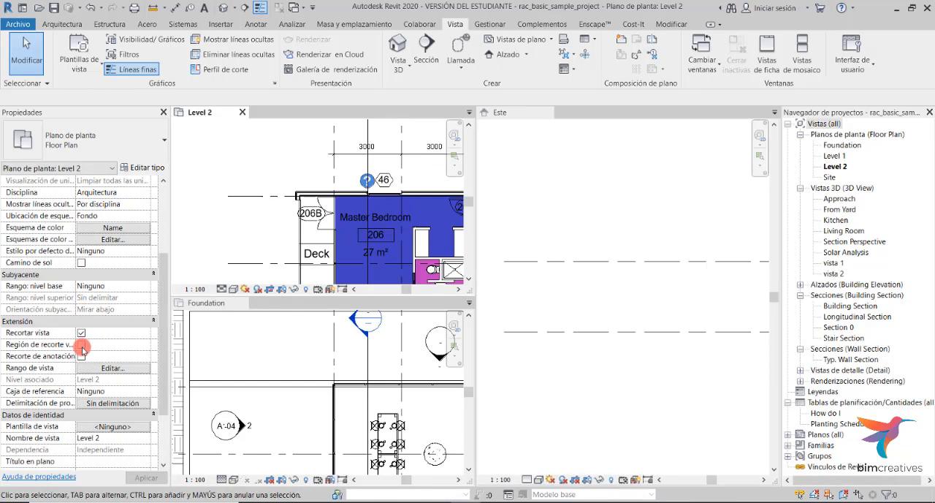
left_click(113, 369)
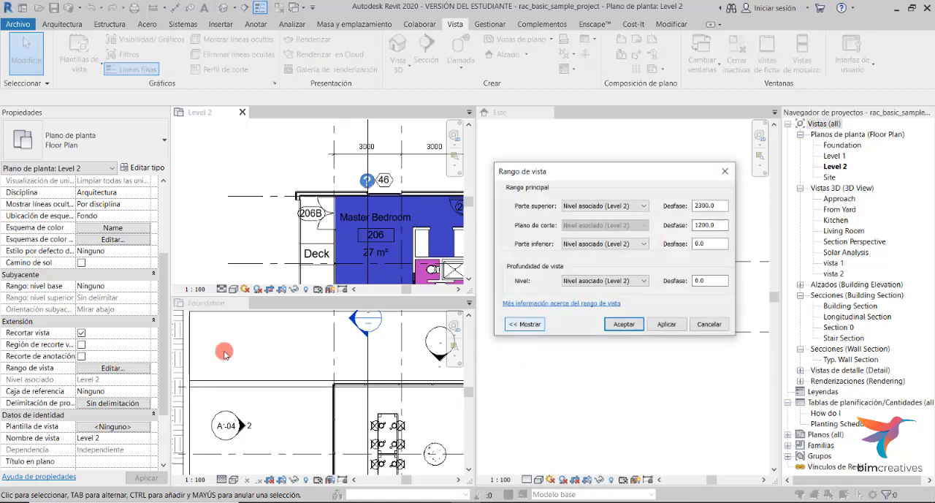
left_click(538, 327)
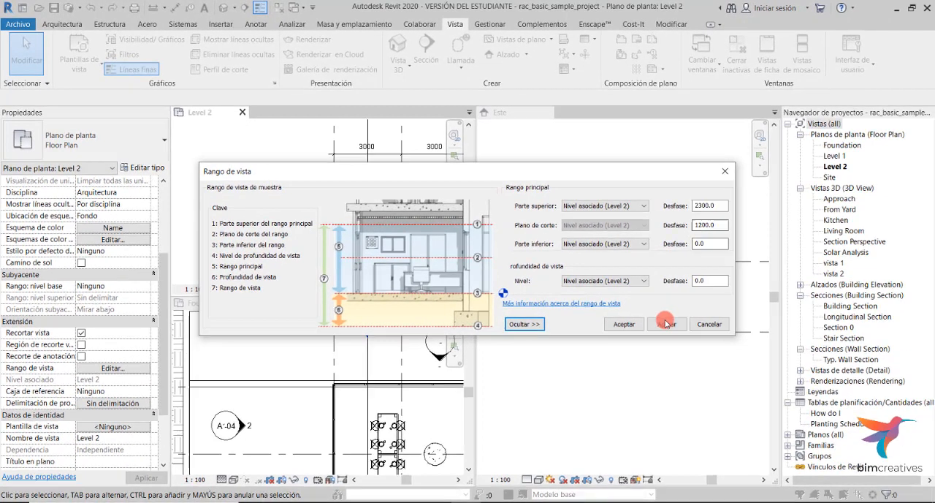
left_click(790, 410)
- Place an exterior elevation marker west of the building in the Level 2 plan and exit the command
left_click(666, 69)
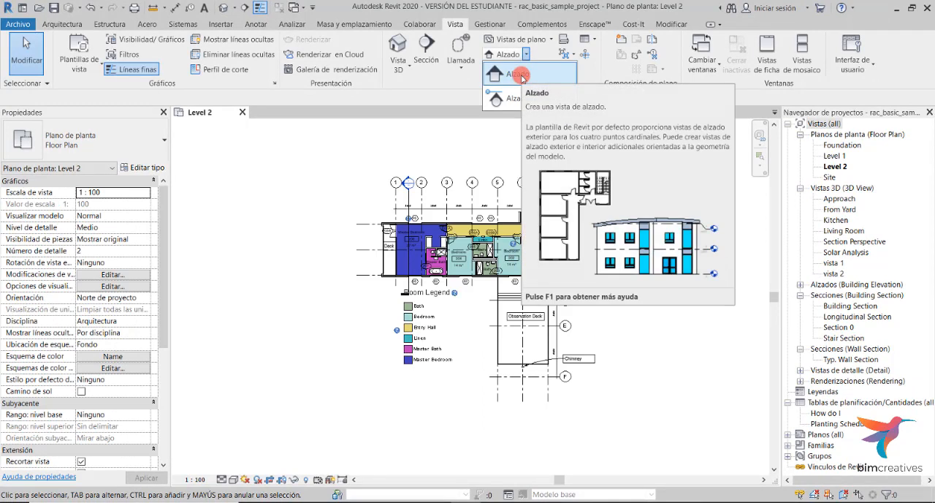
left_click(498, 75)
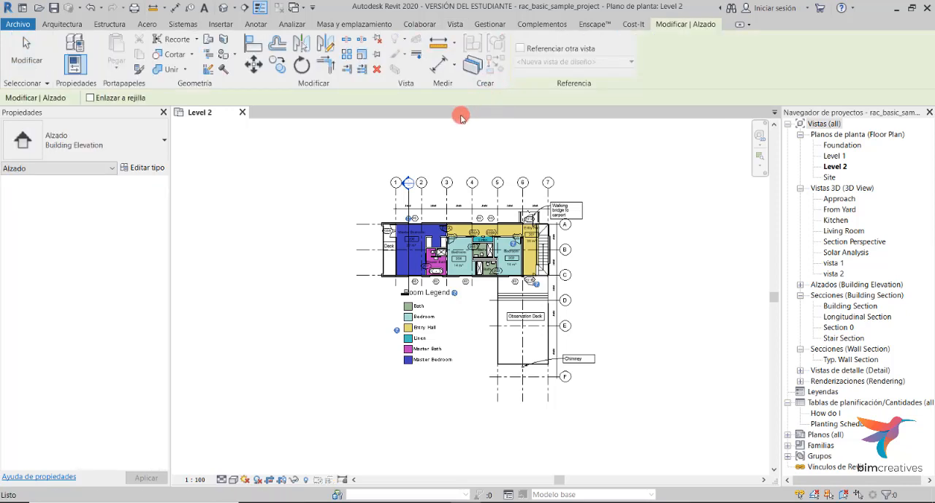
left_click(323, 251)
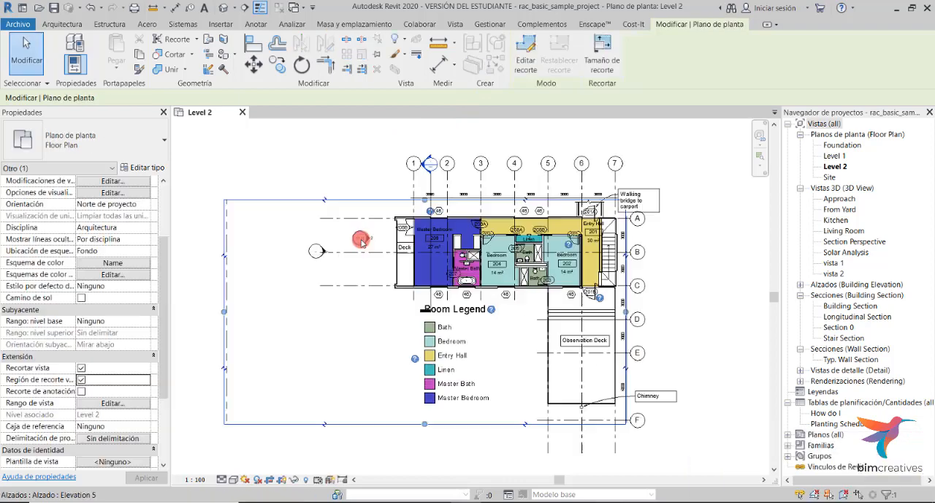
left_click(361, 239)
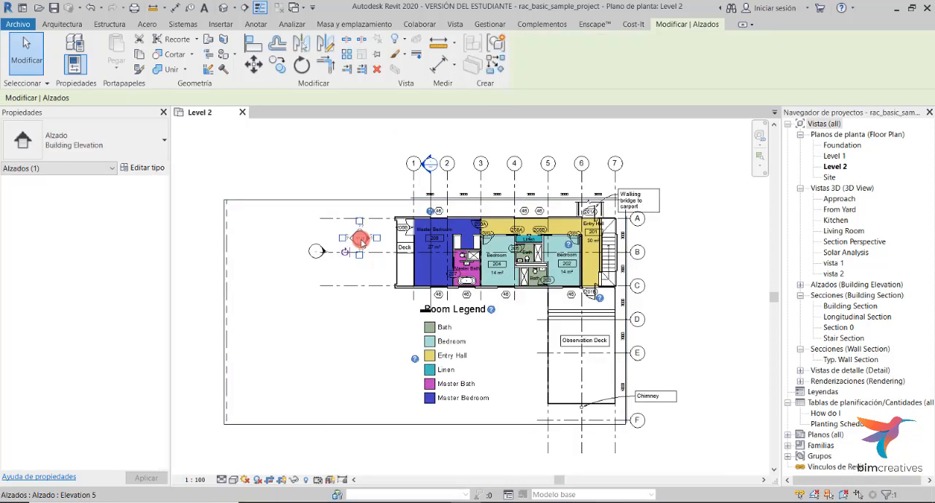
left_click(315, 258)
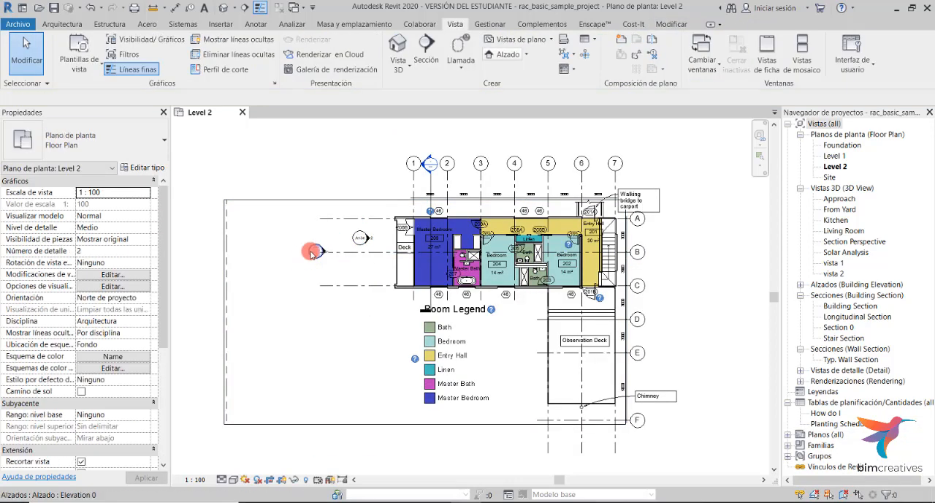
- Select the new elevation marker and enable two additional view directions on it
left_click(313, 253)
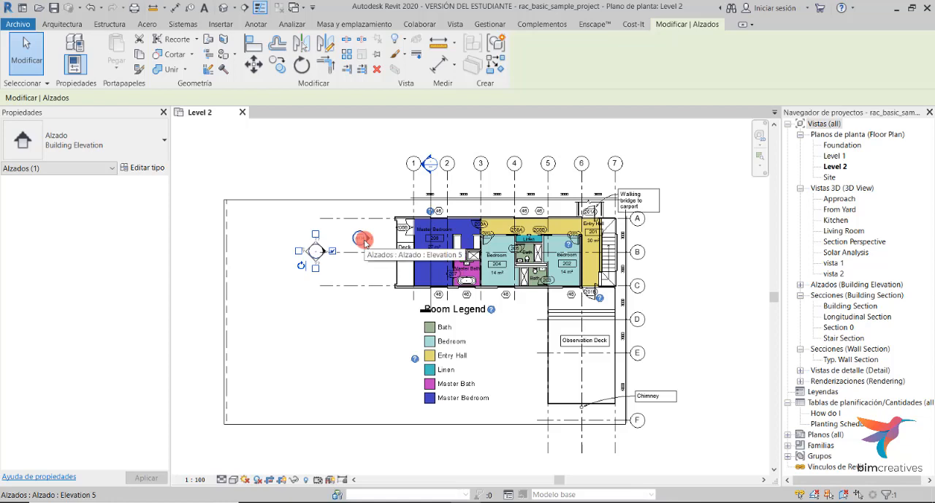
scroll(364, 244, "up", 2)
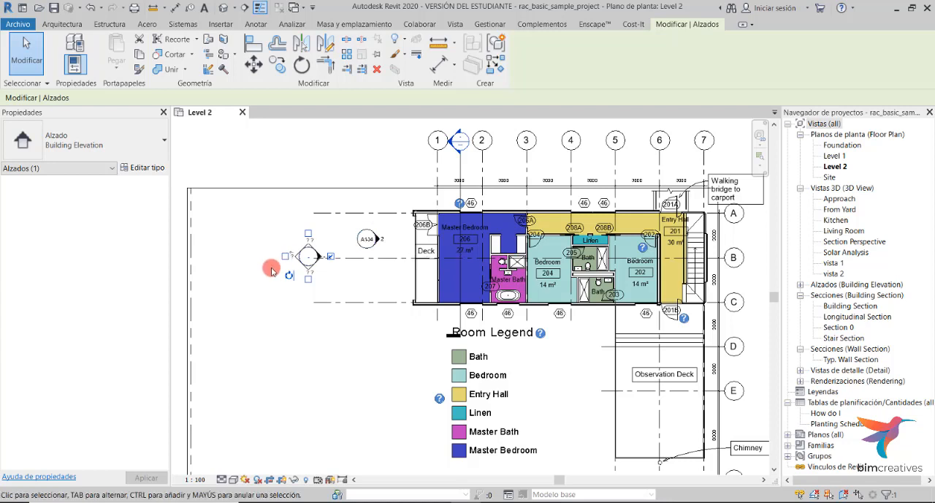
left_click(309, 235)
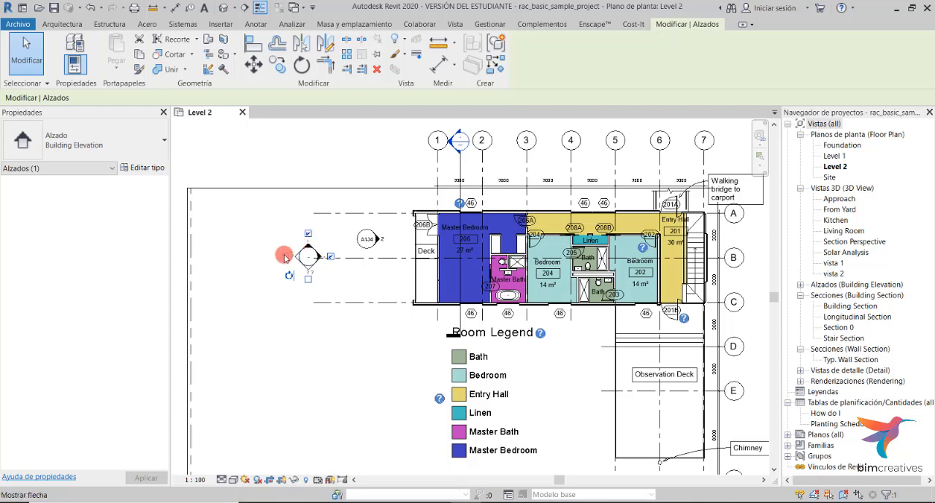
left_click(285, 256)
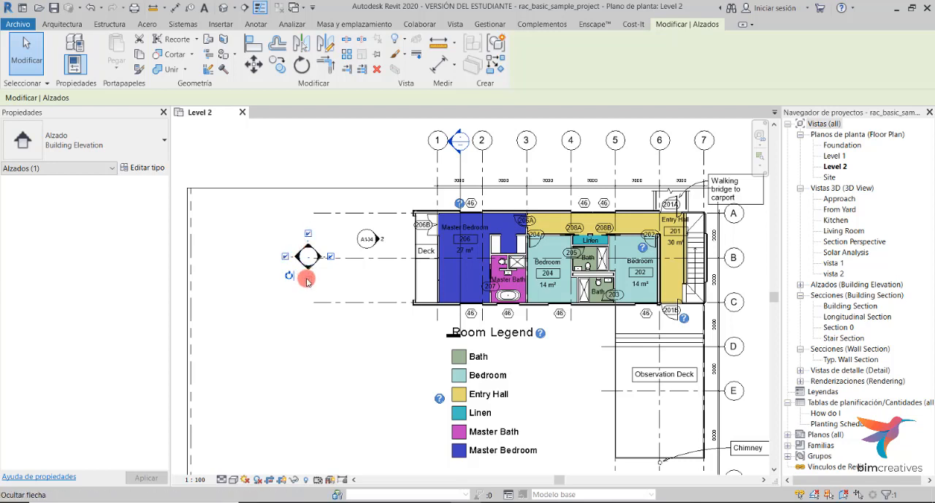